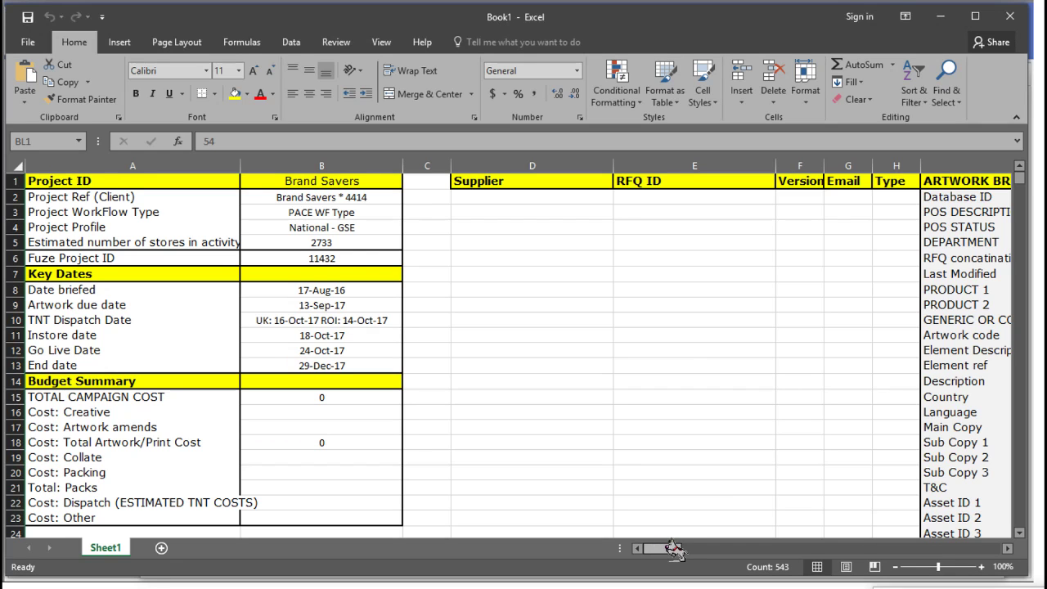
Step: Examine the artwork, store front and print brief rows of the first POS item in column K, down to its store quantities
drag(673, 548, 697, 548)
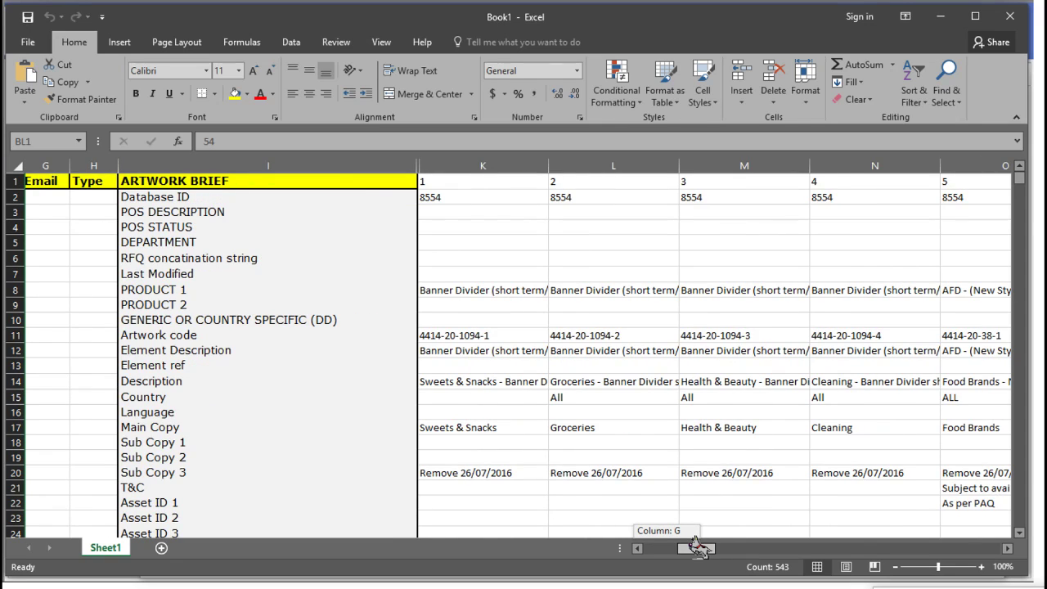
mouse_move(697, 548)
mouse_down()
mouse_move(710, 545)
mouse_move(701, 549)
mouse_up()
click(455, 157)
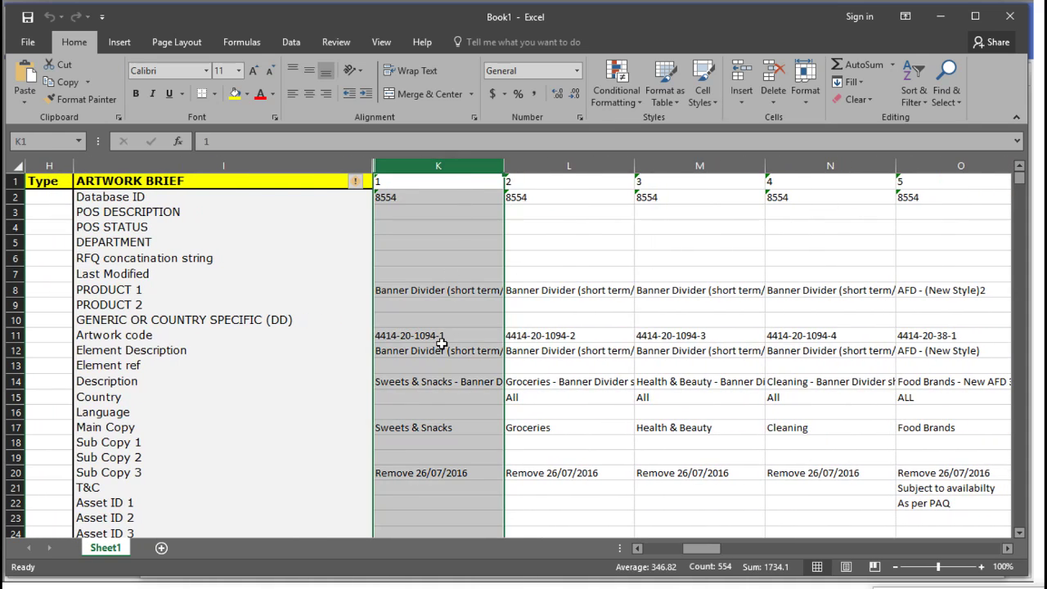
scroll(440, 340, down, 2)
scroll(438, 337, down, 7)
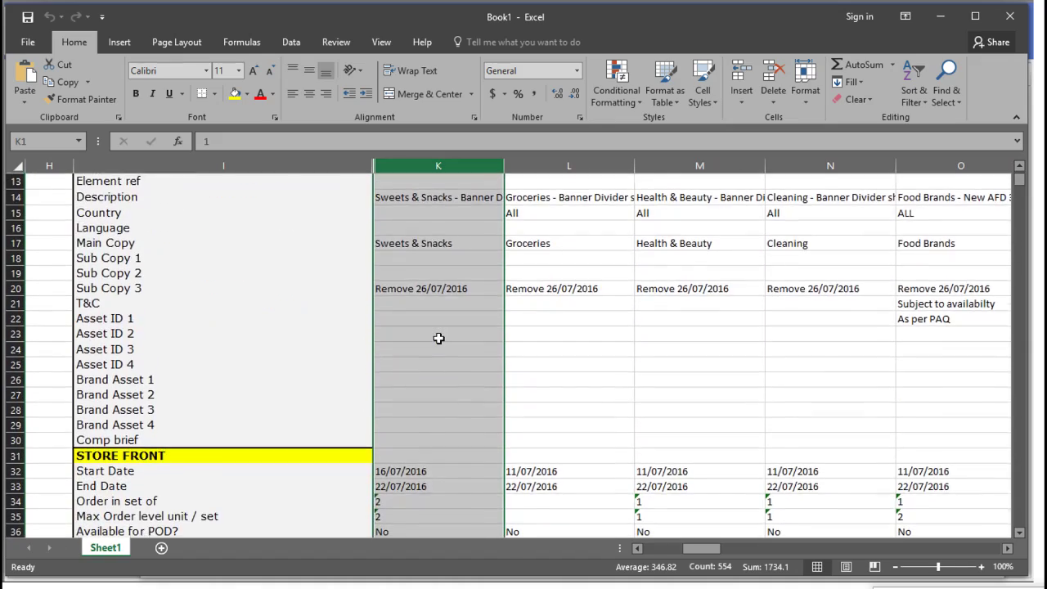
scroll(438, 338, down, 2)
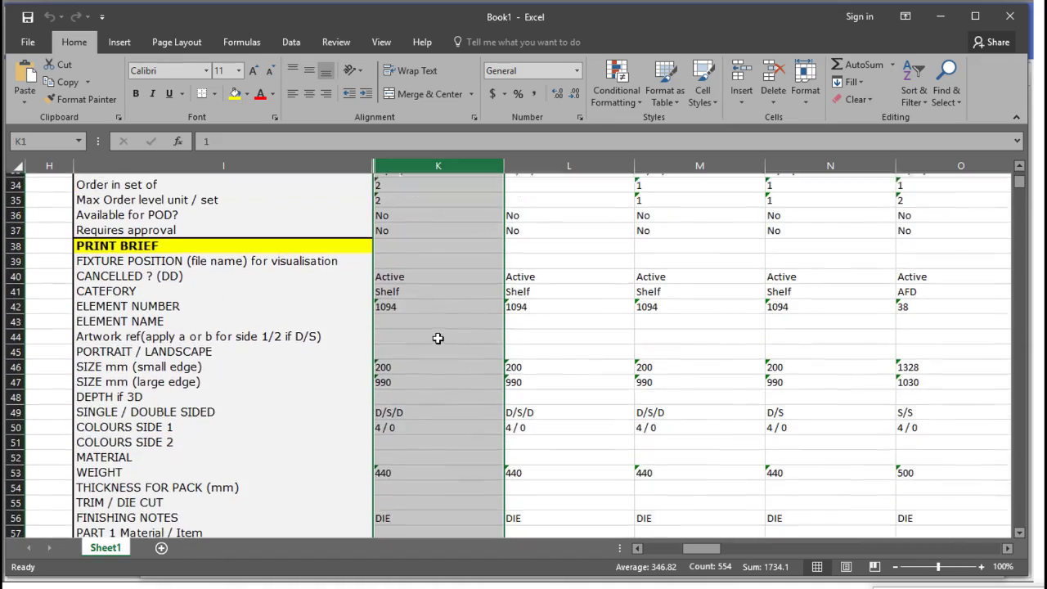
scroll(427, 320, down, 14)
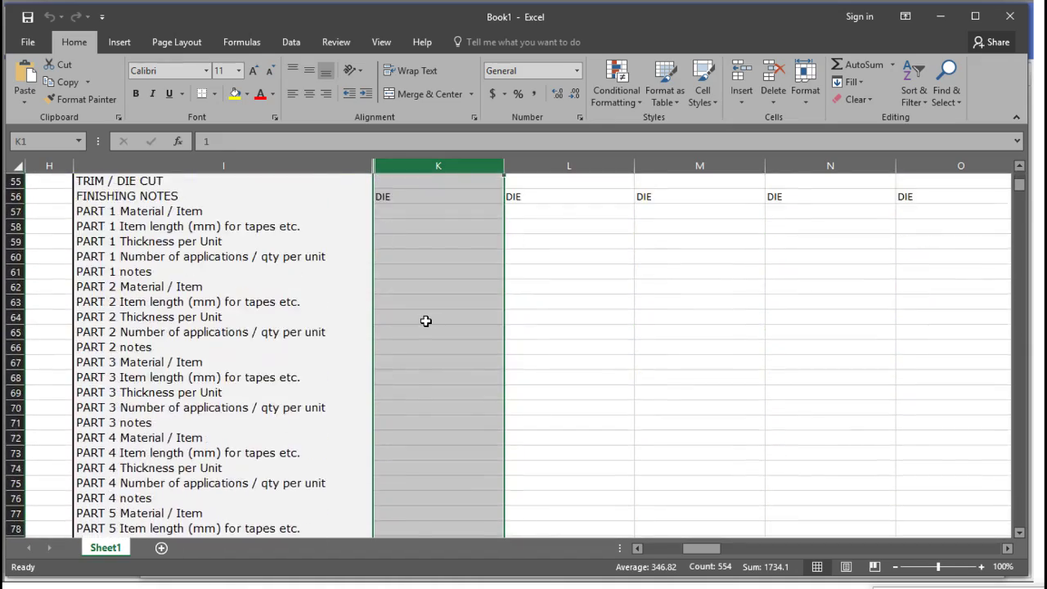
scroll(426, 320, down, 5)
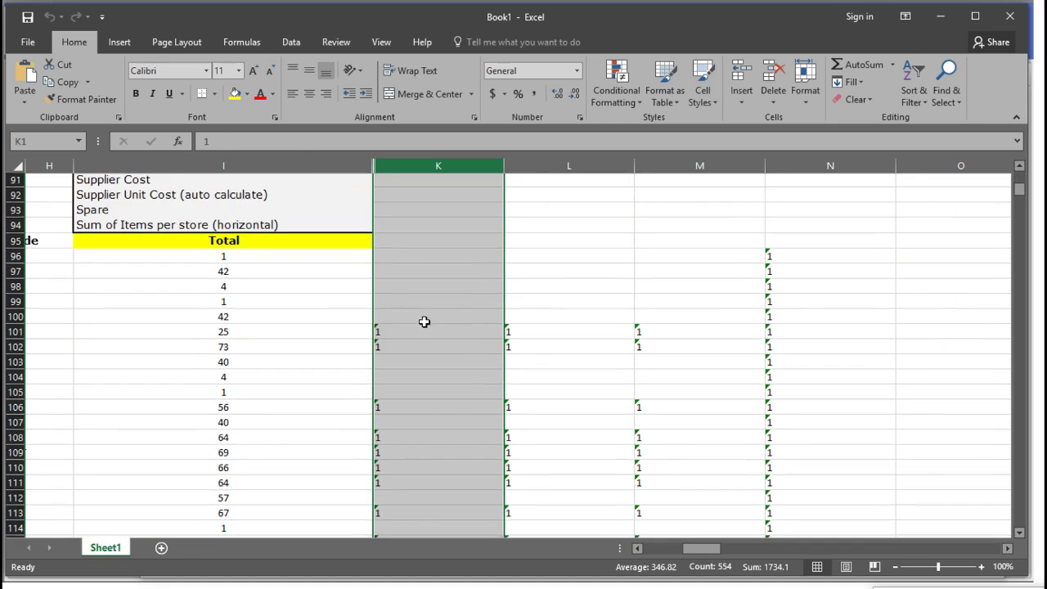
scroll(423, 322, down, 2)
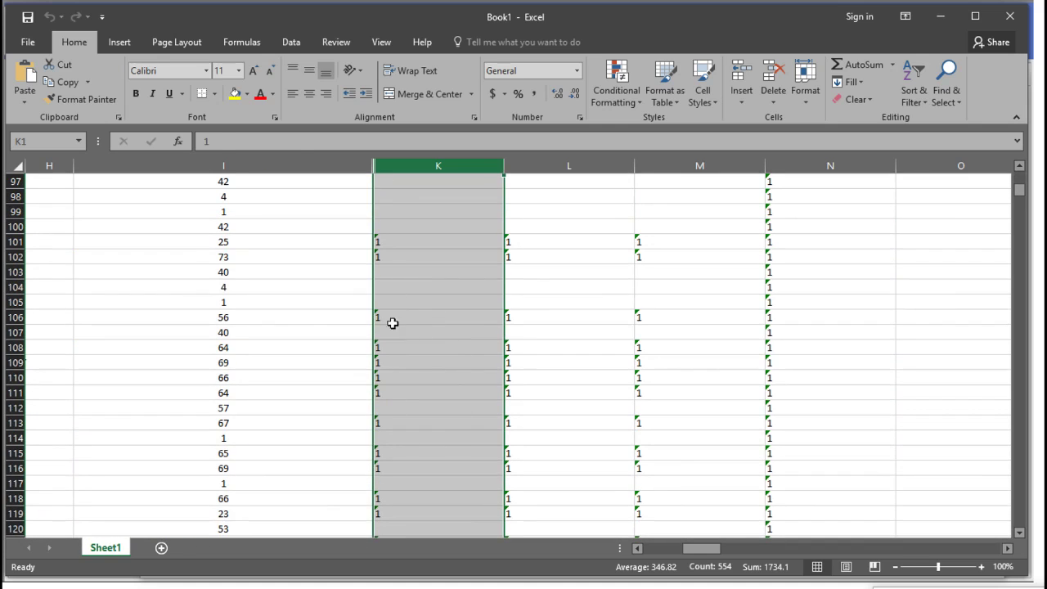
Step: Examine the store details in row 109 and the quantities per store across the POS item columns
click(17, 363)
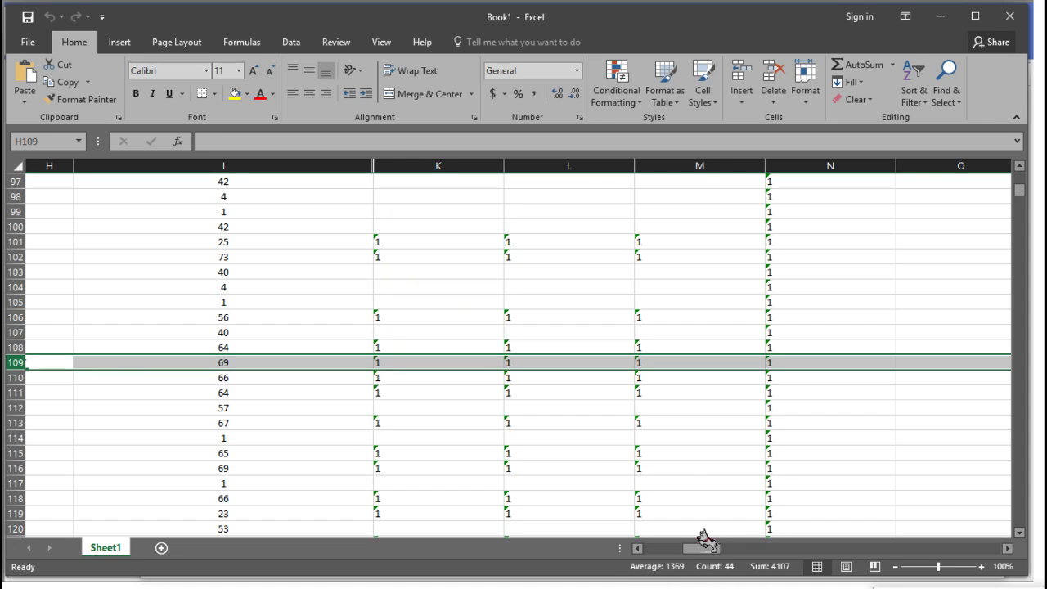
drag(704, 539, 657, 548)
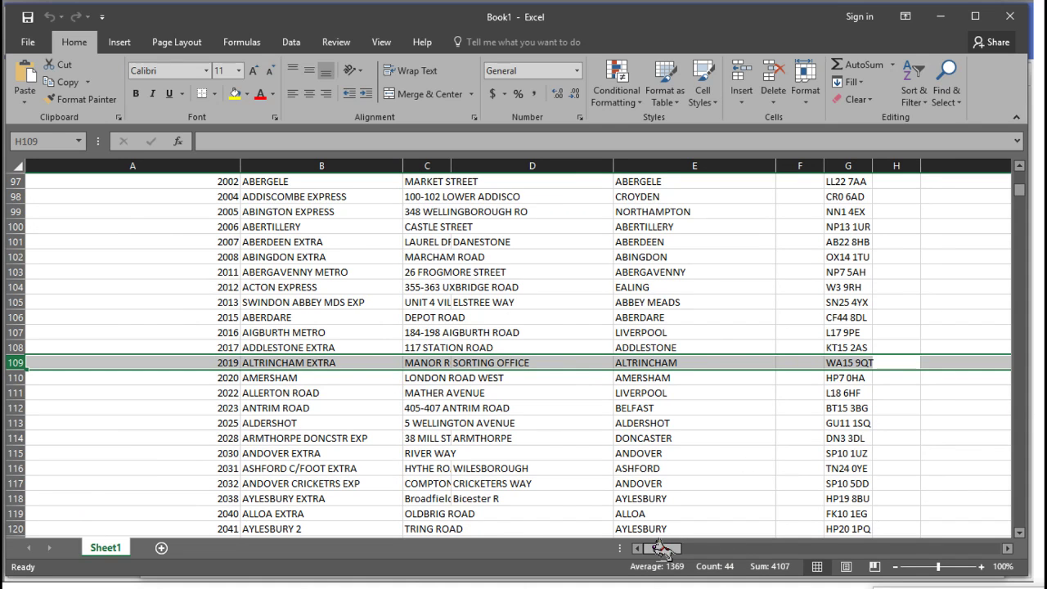
drag(1018, 190, 973, 176)
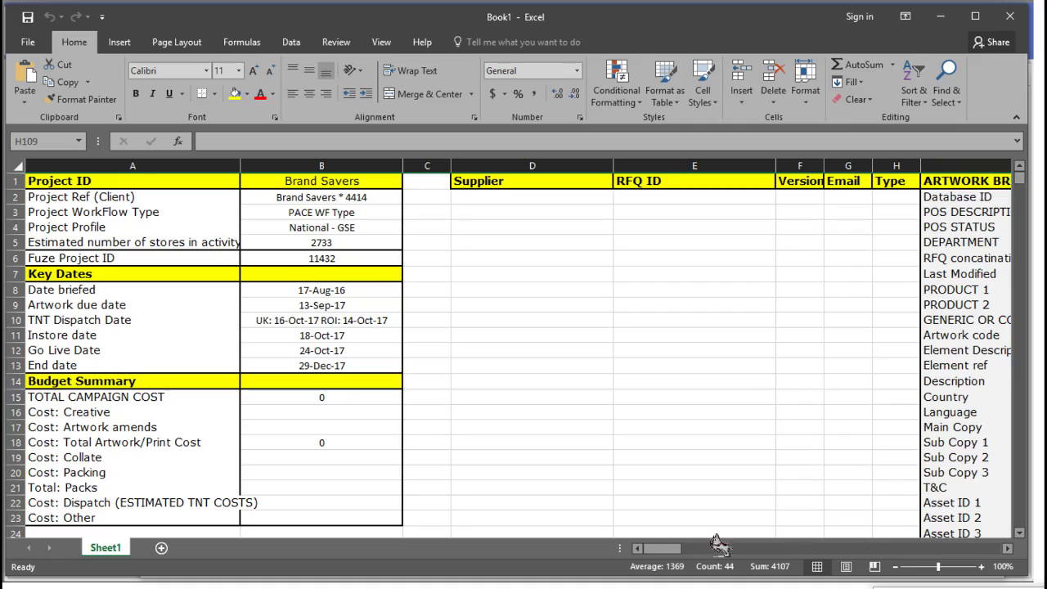
drag(662, 549, 749, 577)
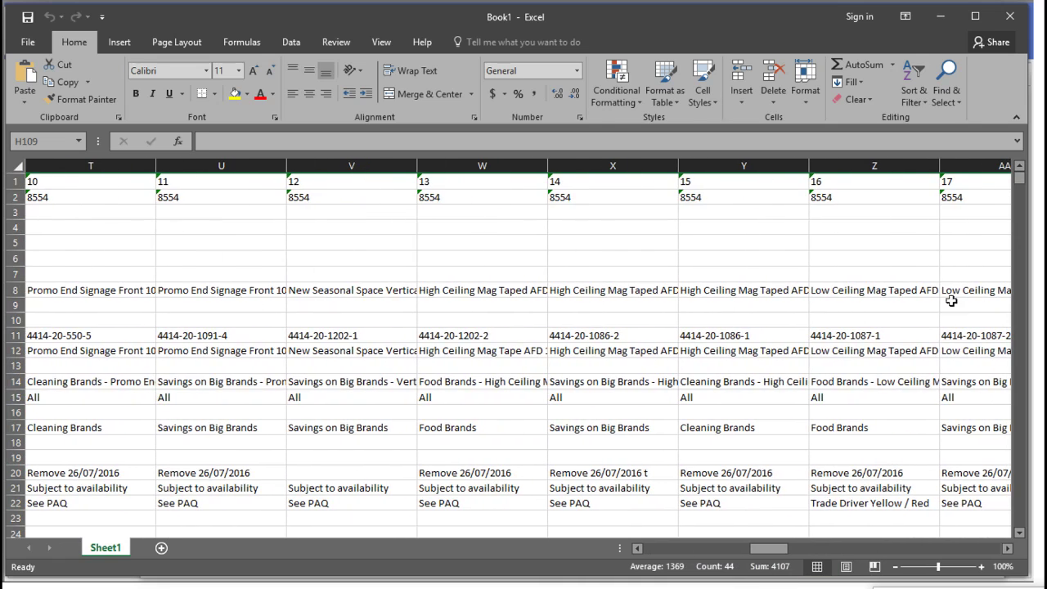
drag(1019, 188, 1019, 227)
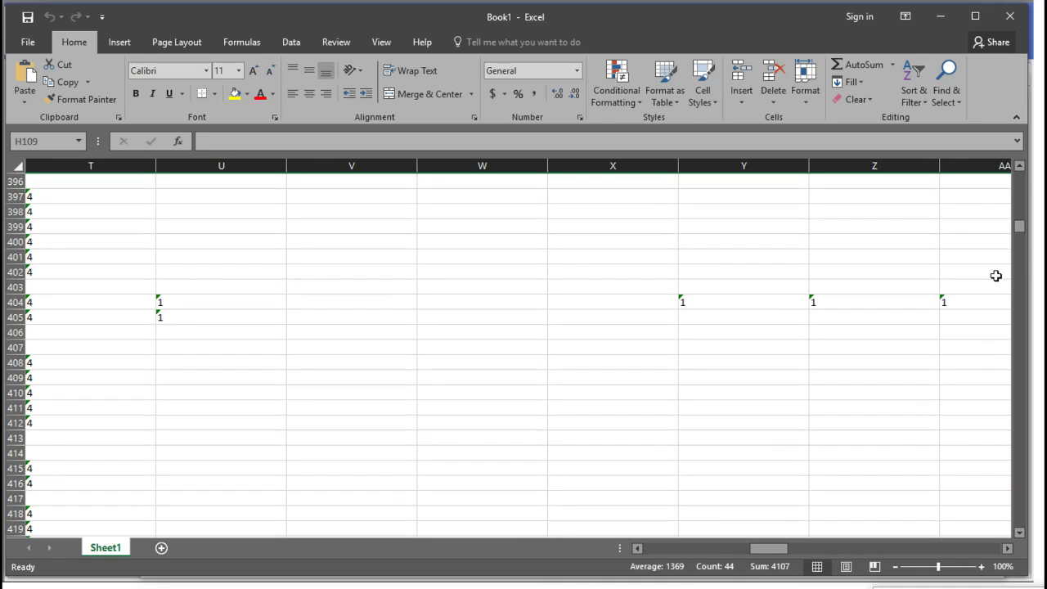
drag(771, 547, 699, 549)
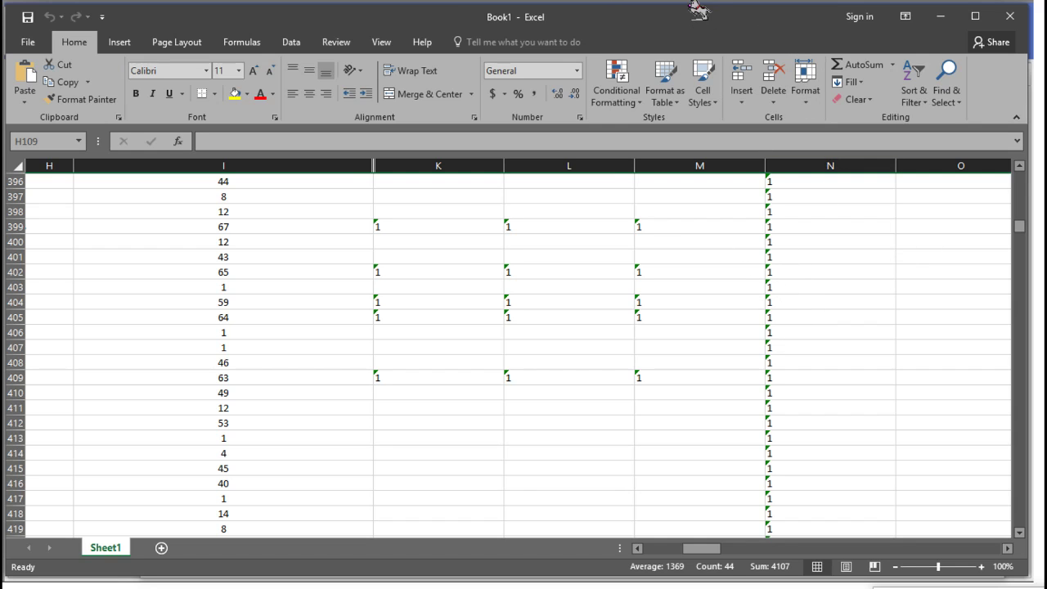
Step: Close the Book1 workbook without saving its changes
mouse_move(699, 10)
mouse_down()
mouse_move(698, 40)
mouse_move(759, 97)
mouse_move(714, 165)
mouse_up()
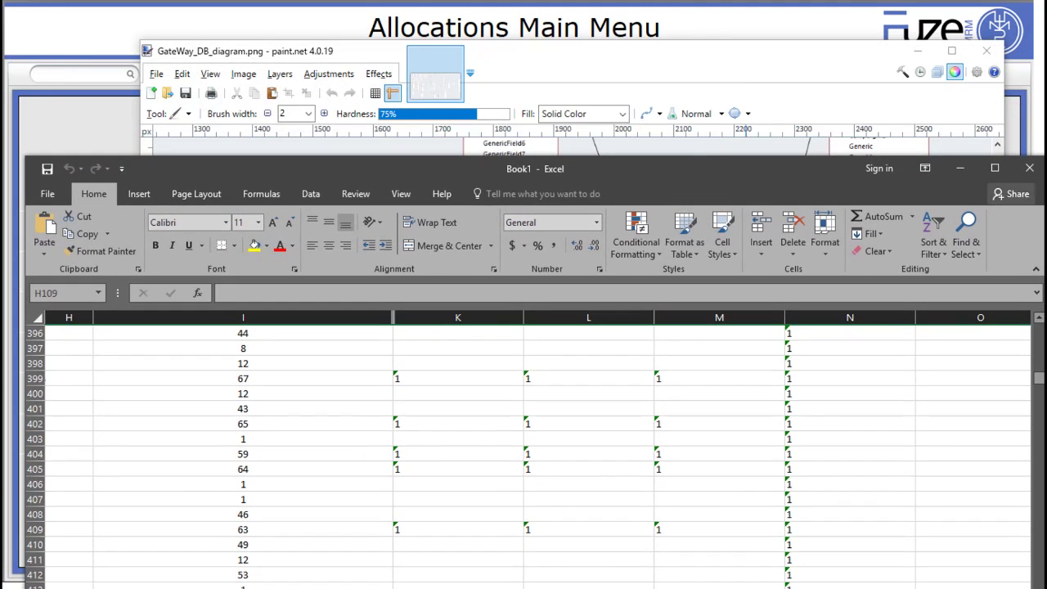
click(1027, 171)
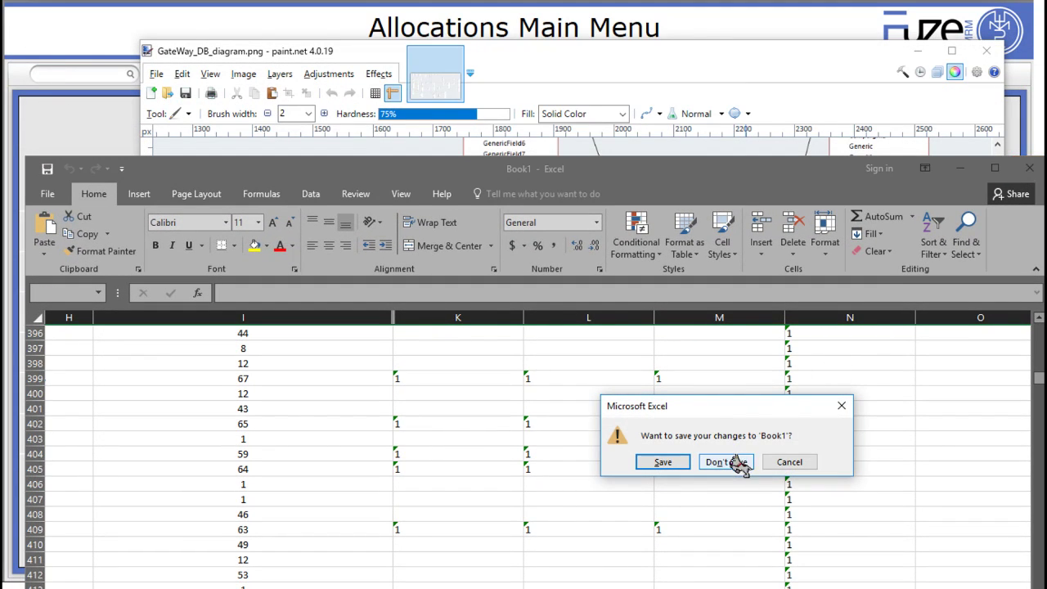
click(740, 463)
Step: Examine how the Store, StoreFixture, Fixture and campaign tables relate in the GateWay_DB_diagram.png database diagram
drag(731, 58, 706, 42)
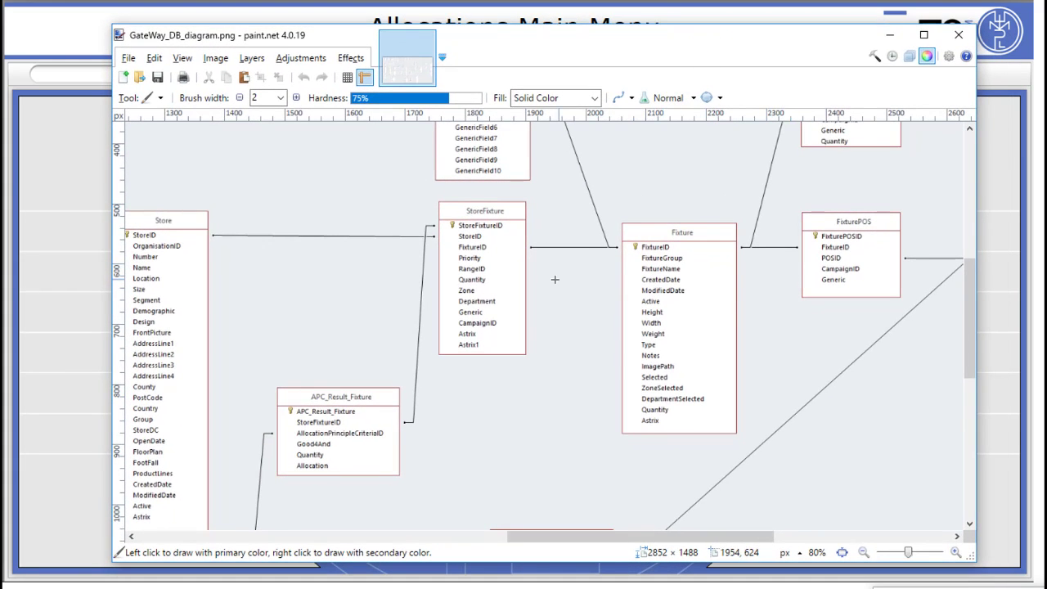
scroll(354, 305, down, 4)
scroll(352, 304, up, 1)
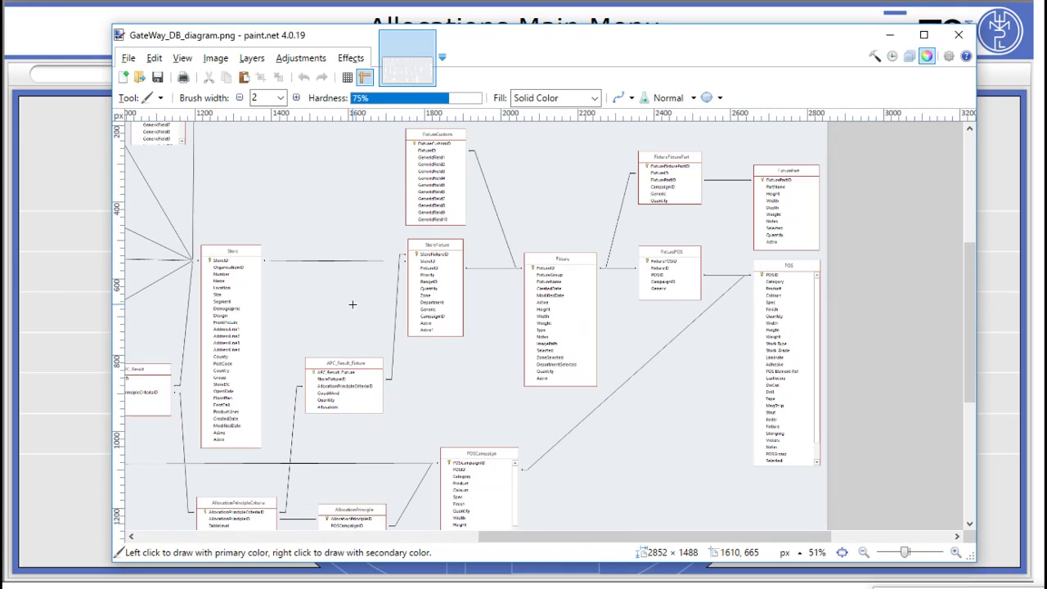
scroll(344, 306, down, 2)
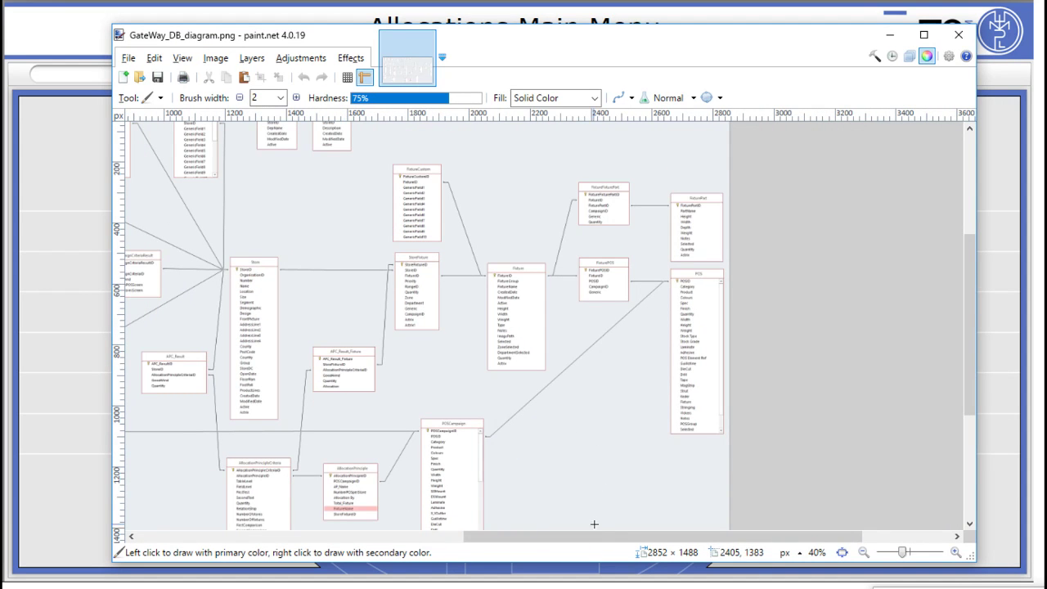
drag(591, 536, 451, 551)
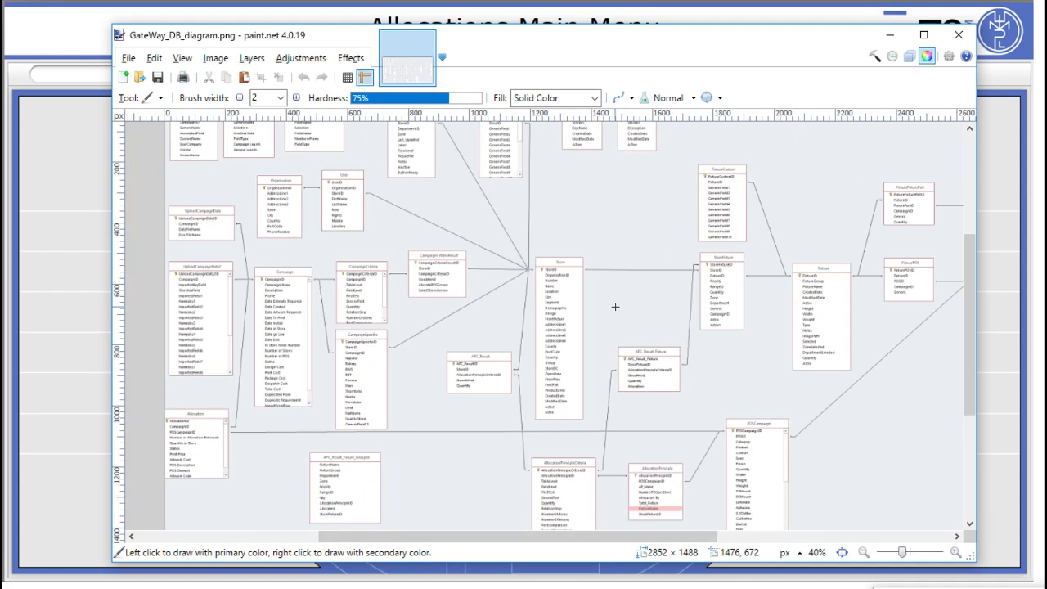
scroll(604, 301, up, 4)
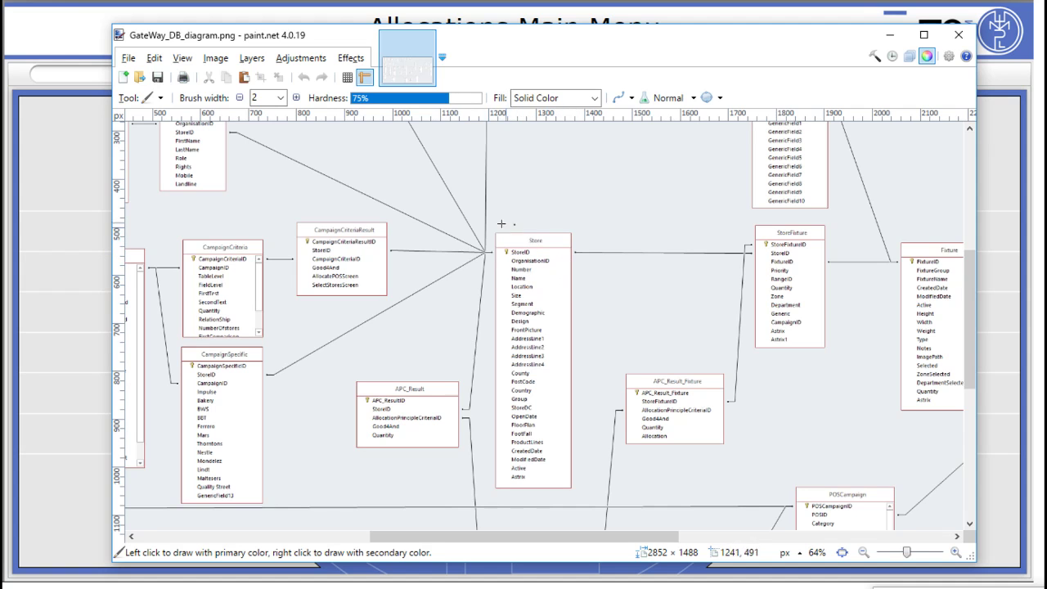
mouse_move(583, 536)
mouse_down()
mouse_move(727, 539)
mouse_move(580, 536)
mouse_up()
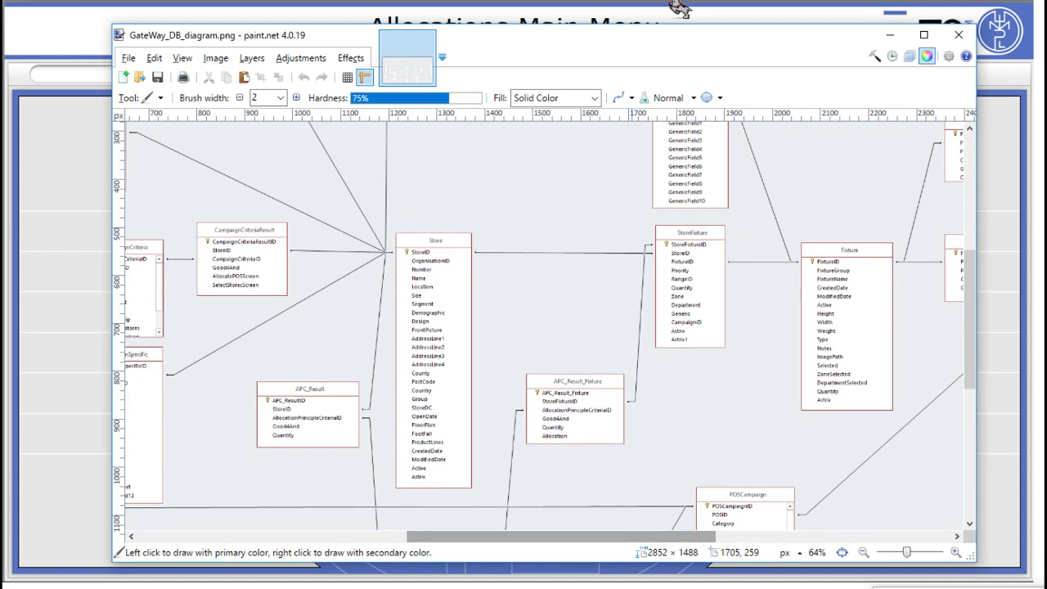
drag(659, 41, 657, 61)
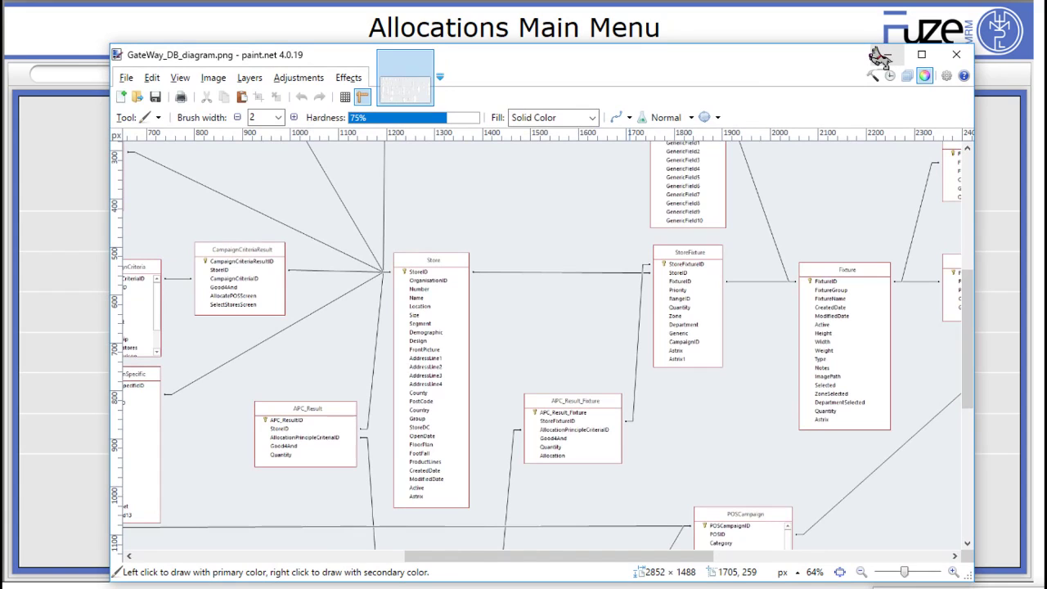
Step: Switch to the Fuze Allocations application and clear all selection criteria in the store database search
key(alt+Tab)
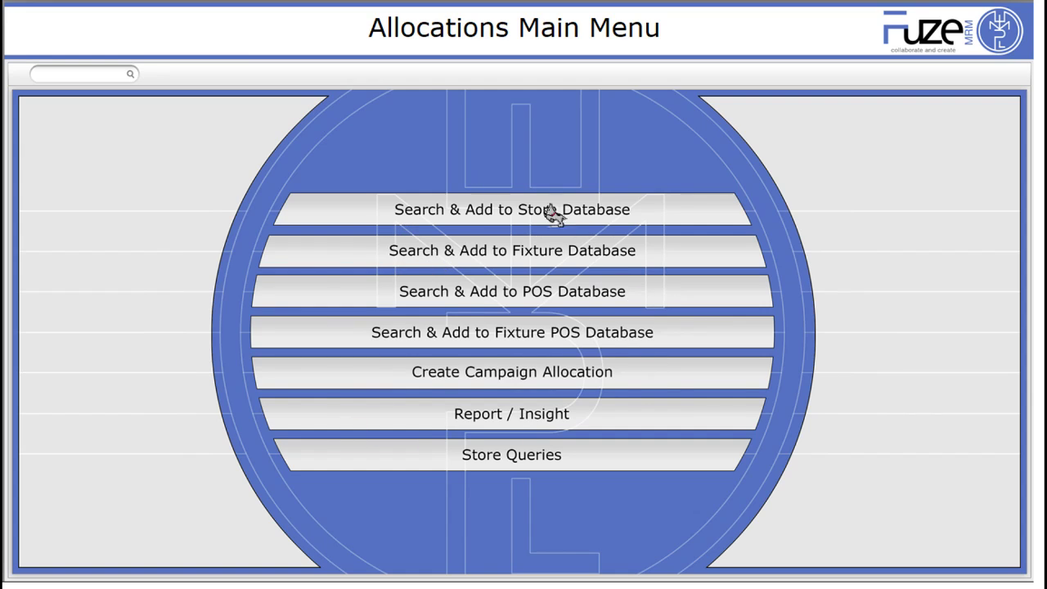
click(505, 213)
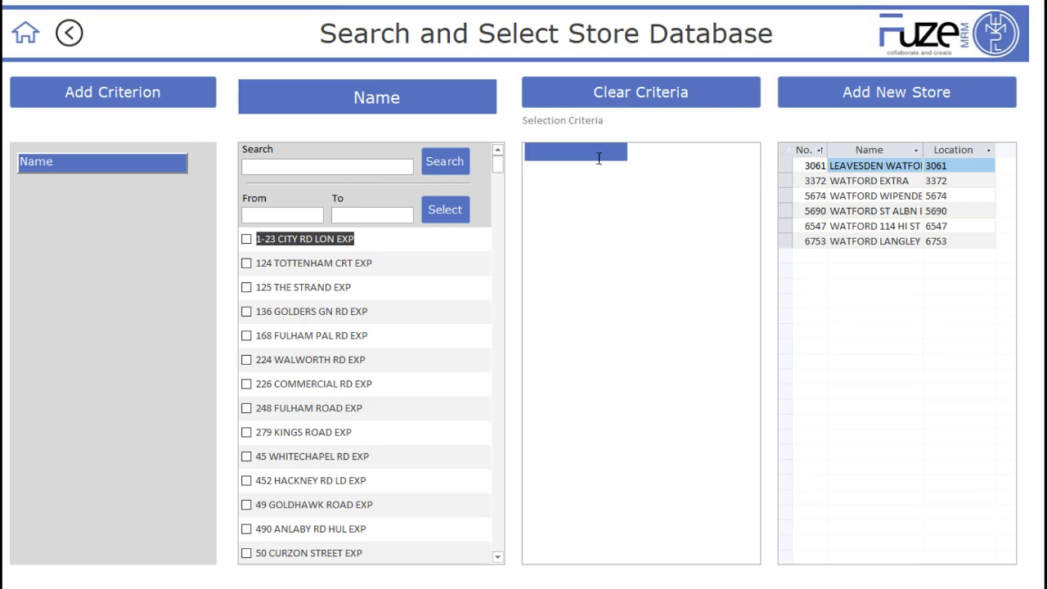
click(613, 94)
click(728, 499)
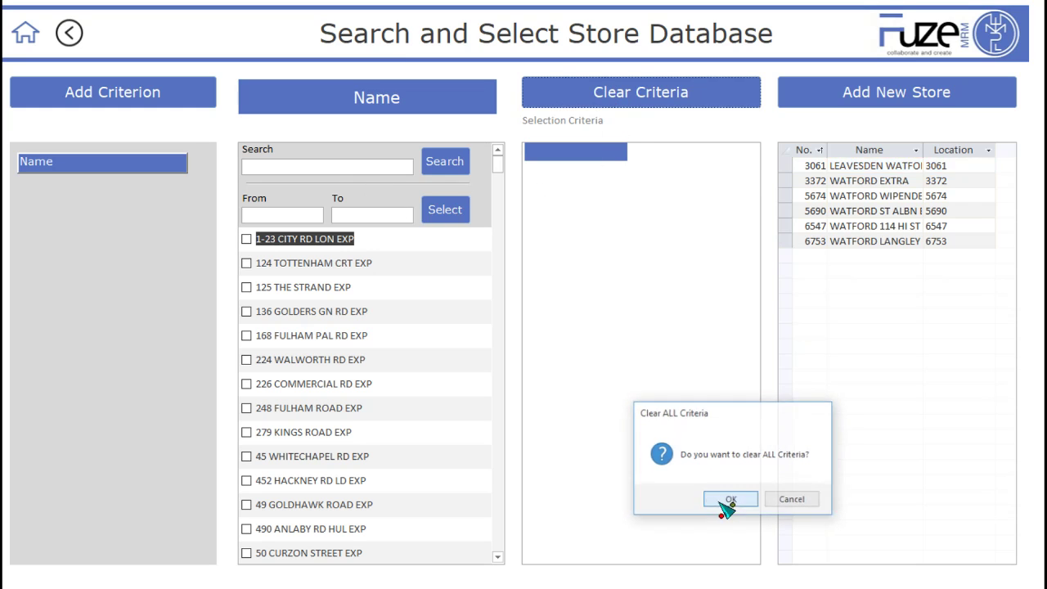
Step: Add a Name criterion and search the store database for "watford"
click(136, 104)
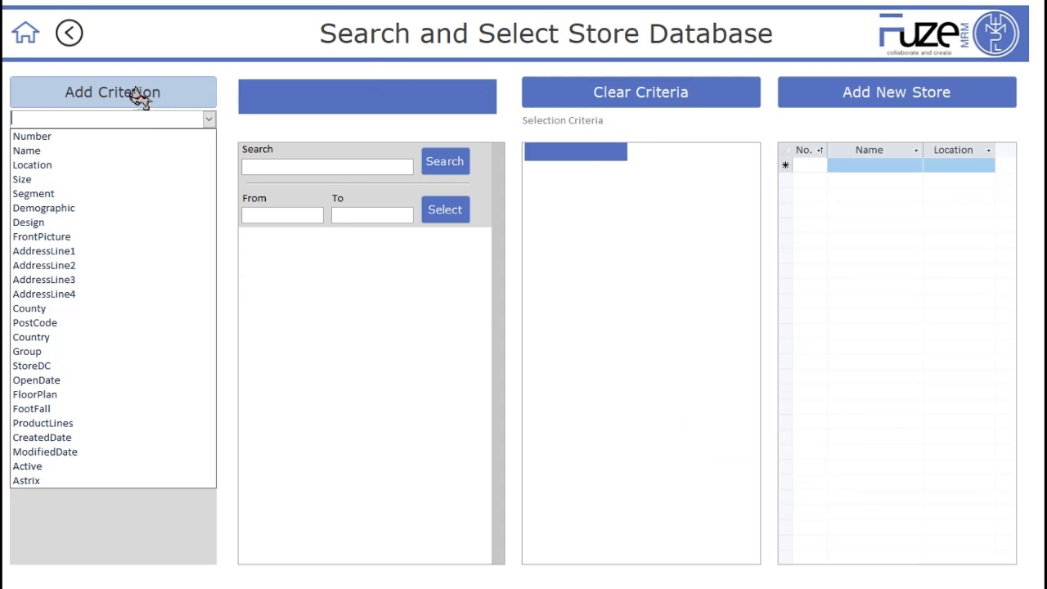
click(45, 150)
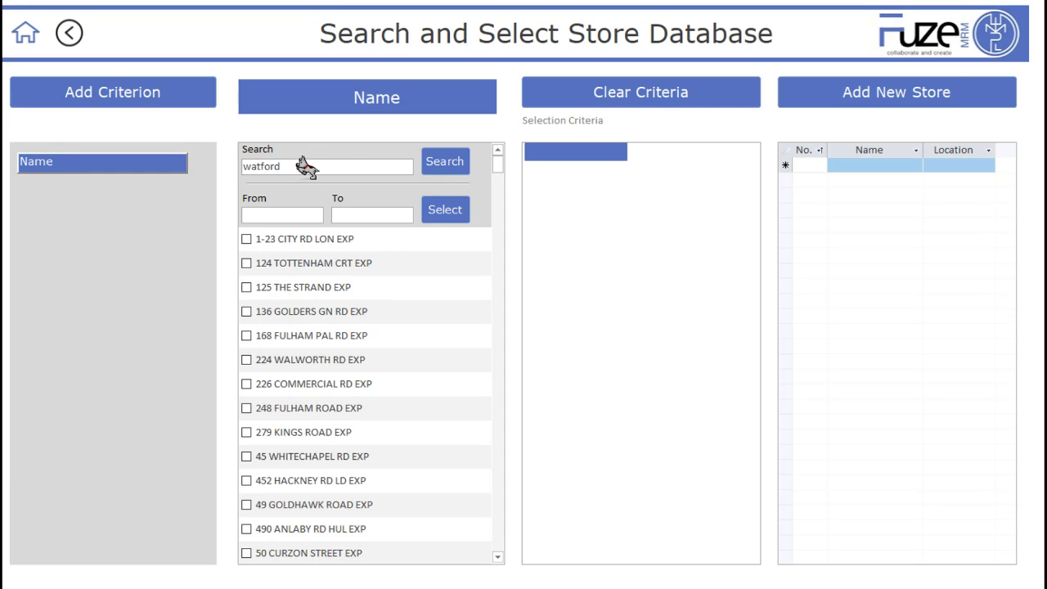
click(453, 167)
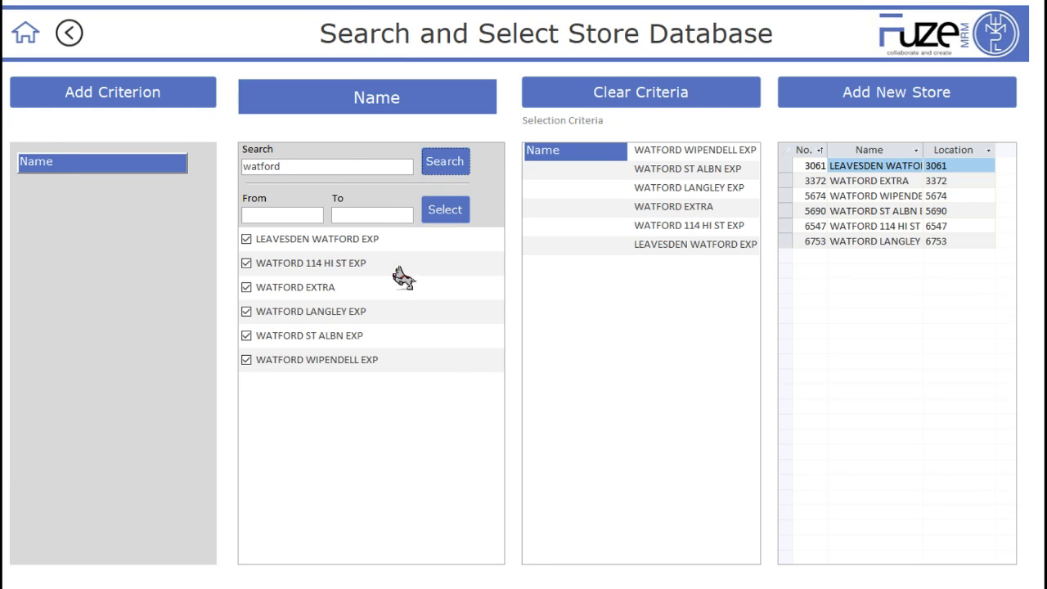
Step: View the WATFORD EXTRA store's detail page and return to the Allocations Main Menu
double_click(785, 180)
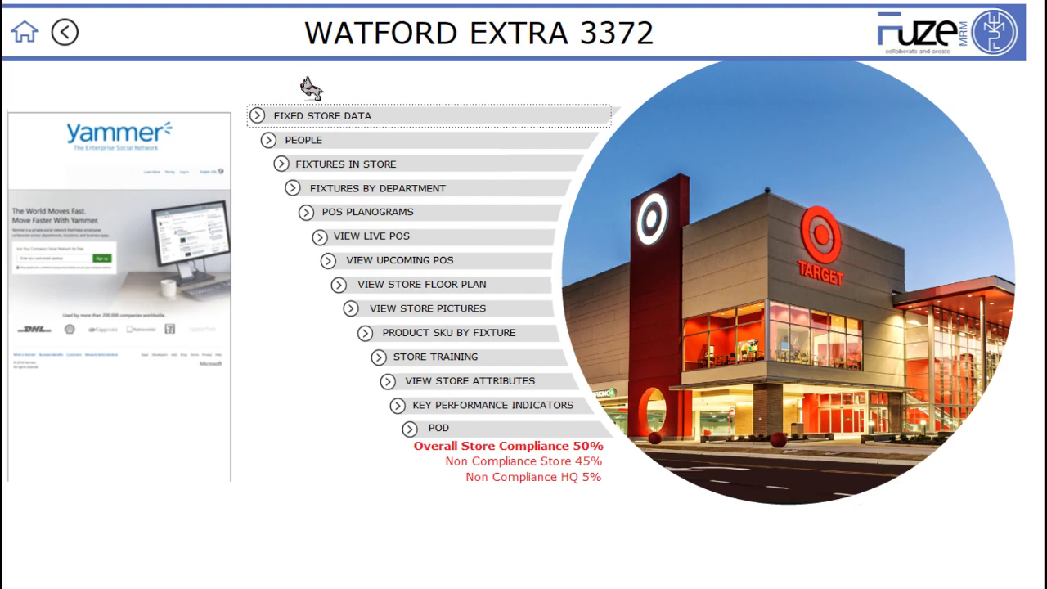
click(65, 32)
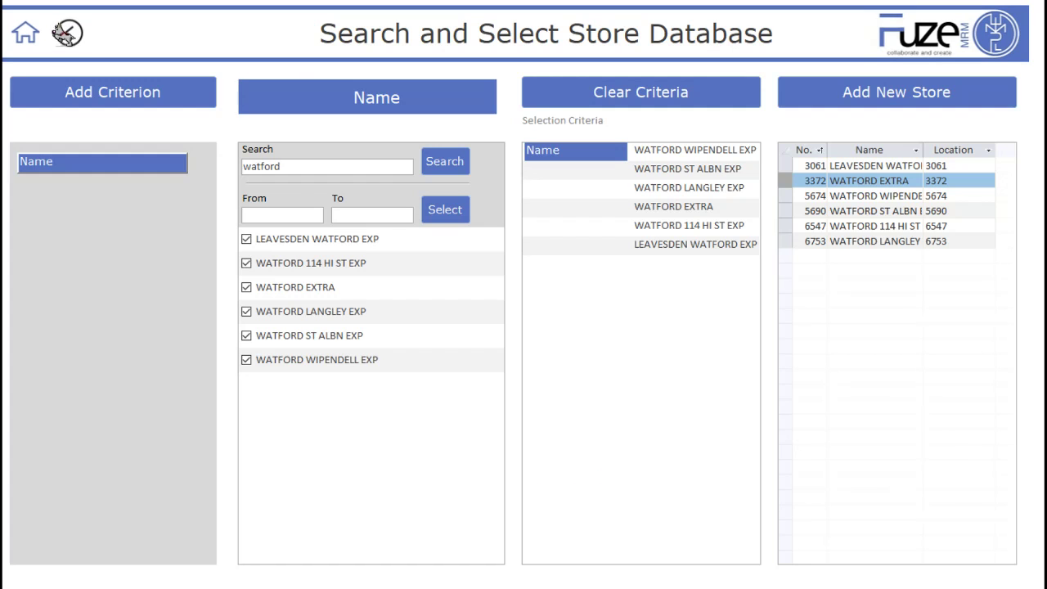
click(72, 33)
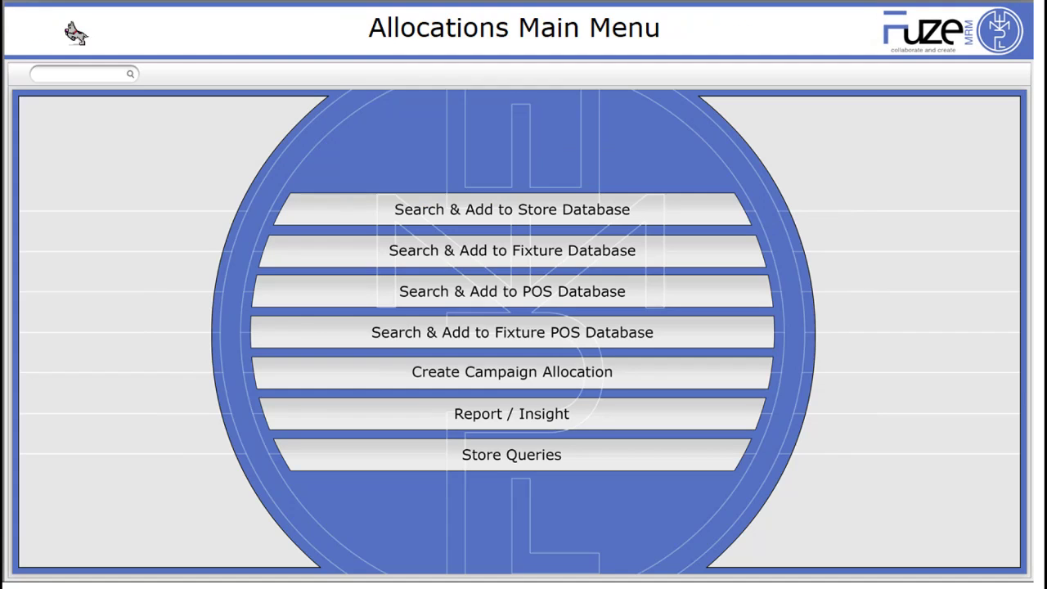
Step: View the Fixture Groups search in the fixture database and return to the Allocations Main Menu
click(524, 252)
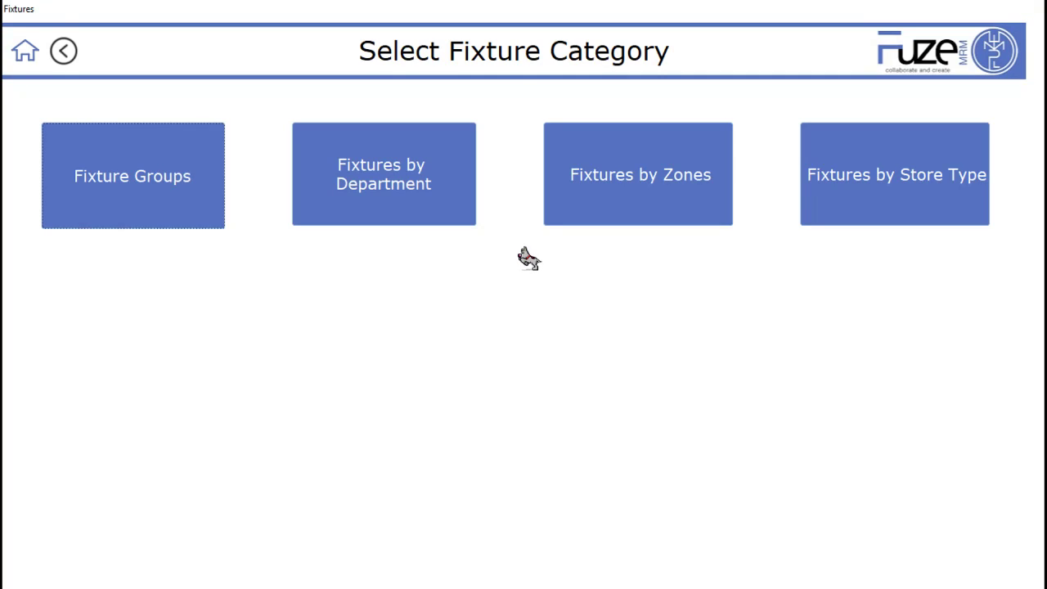
click(147, 182)
click(142, 181)
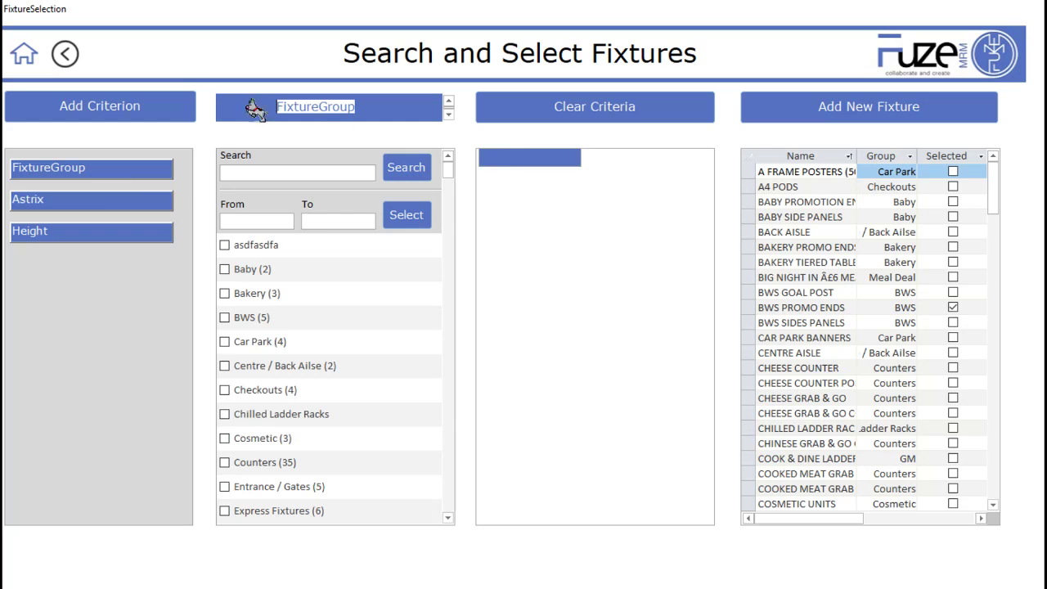
click(24, 54)
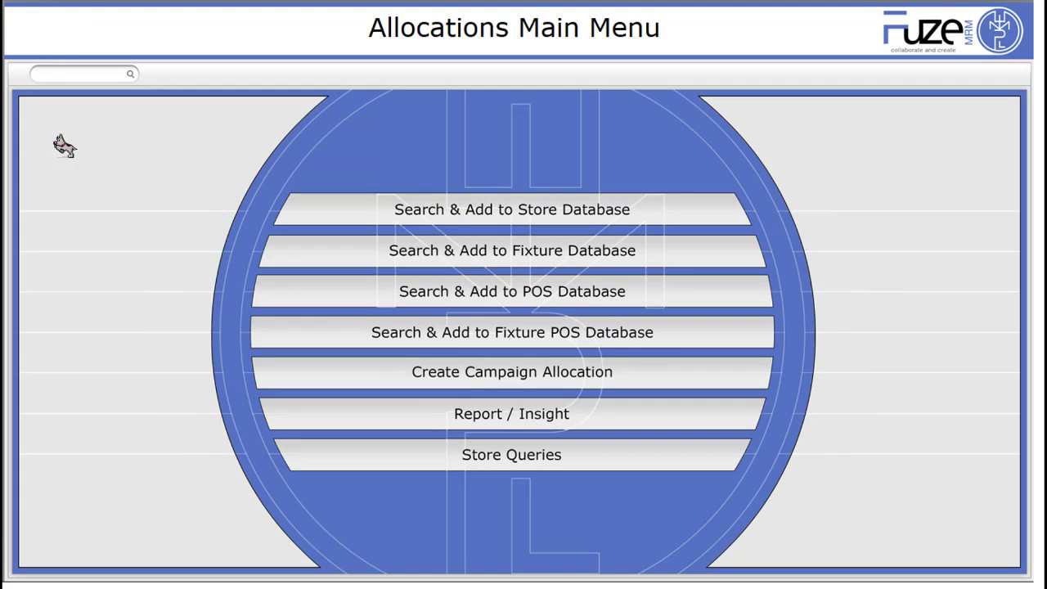
Step: Open the POS Groups search in the POS database and add BWS Goal Post to the product criteria
click(463, 293)
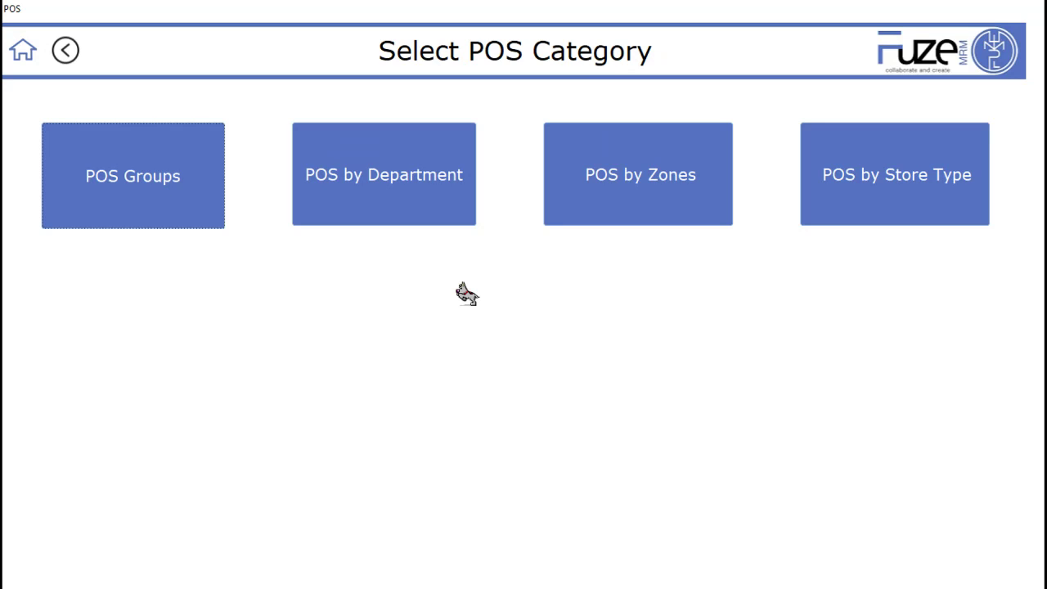
click(131, 214)
click(150, 185)
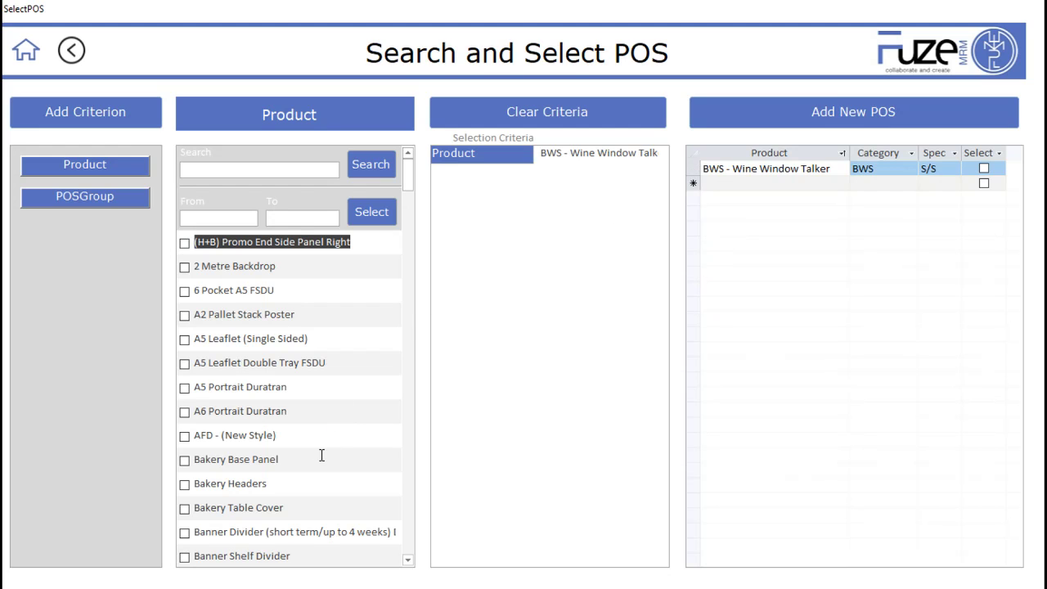
scroll(322, 455, down, 3)
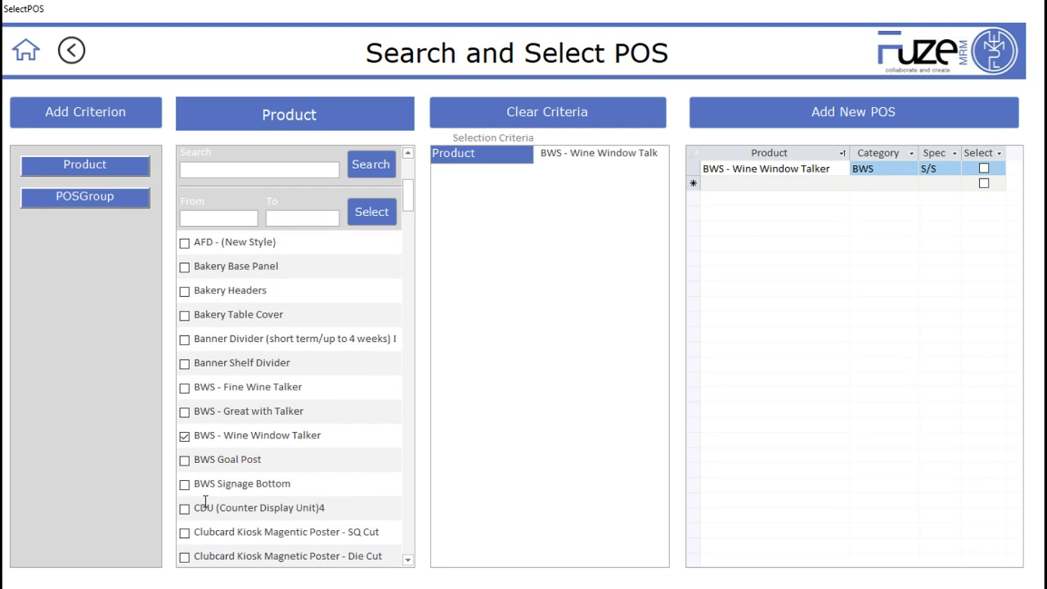
click(184, 460)
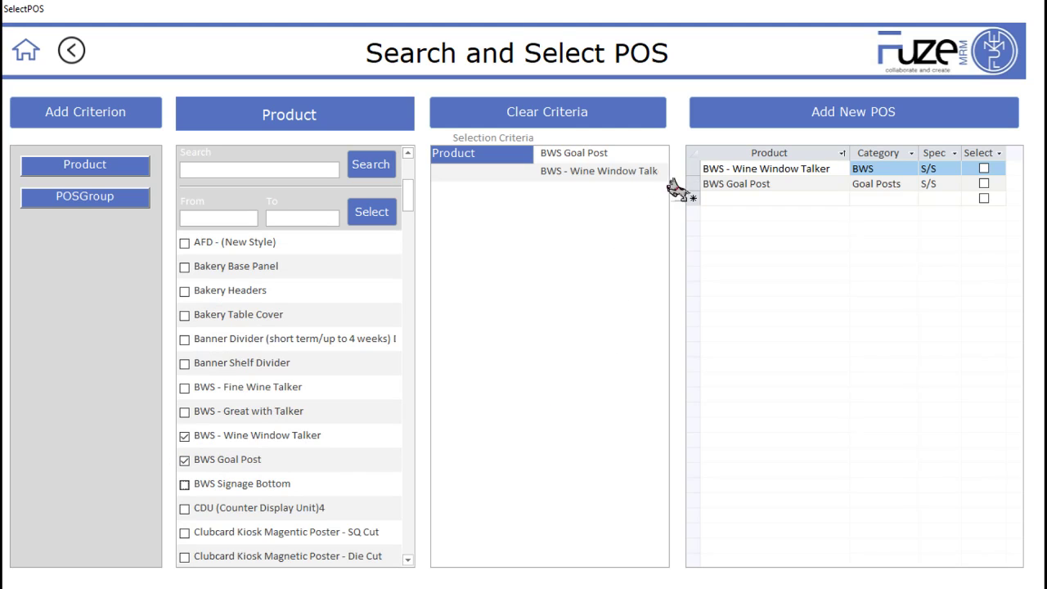
Step: View BWS Goal Post's standard specification and fixture relationships and return to the Allocations Main Menu
double_click(692, 184)
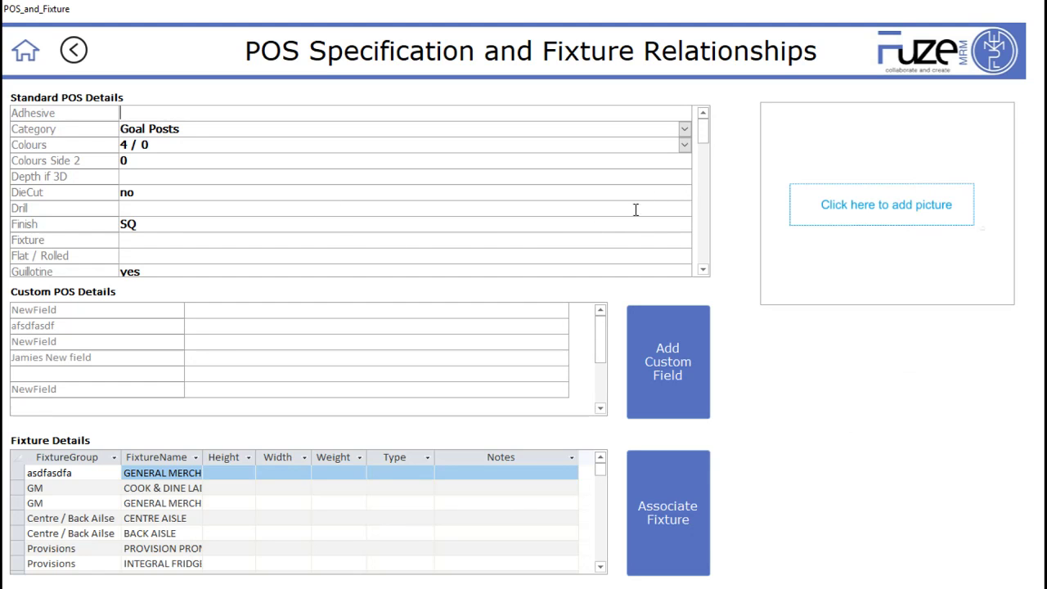
drag(699, 135, 725, 239)
drag(724, 252, 715, 122)
click(74, 50)
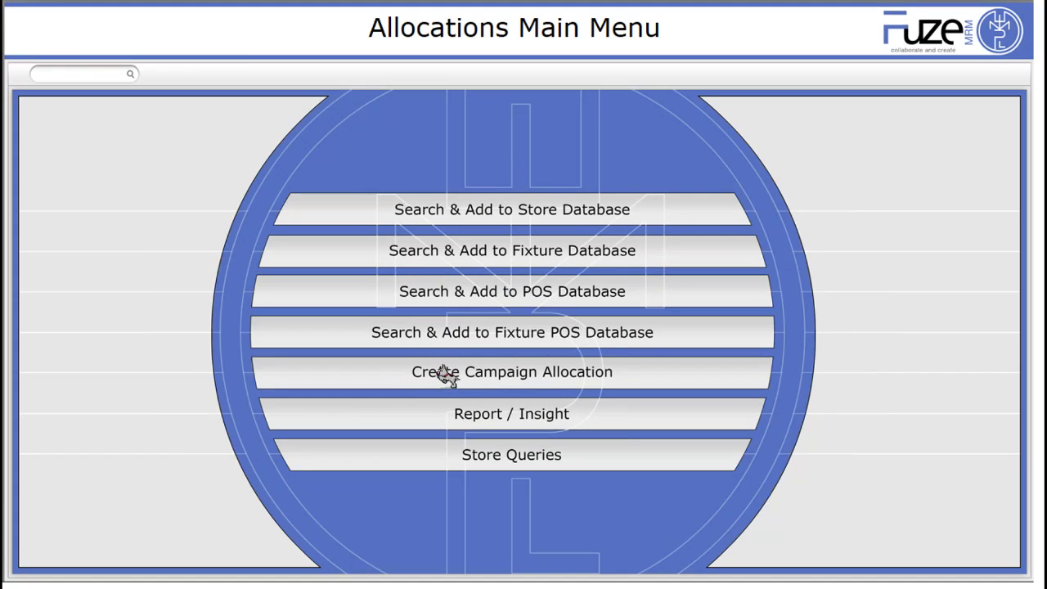
Step: Open the details of the Brand Savers campaign with reference 4414 from the campaign allocation list
click(511, 371)
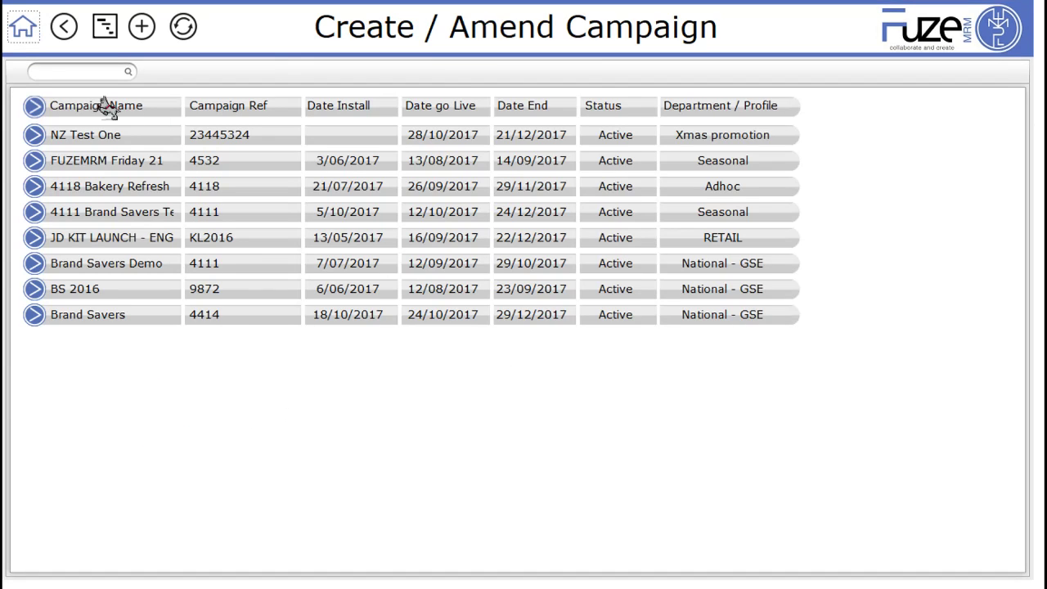
click(34, 318)
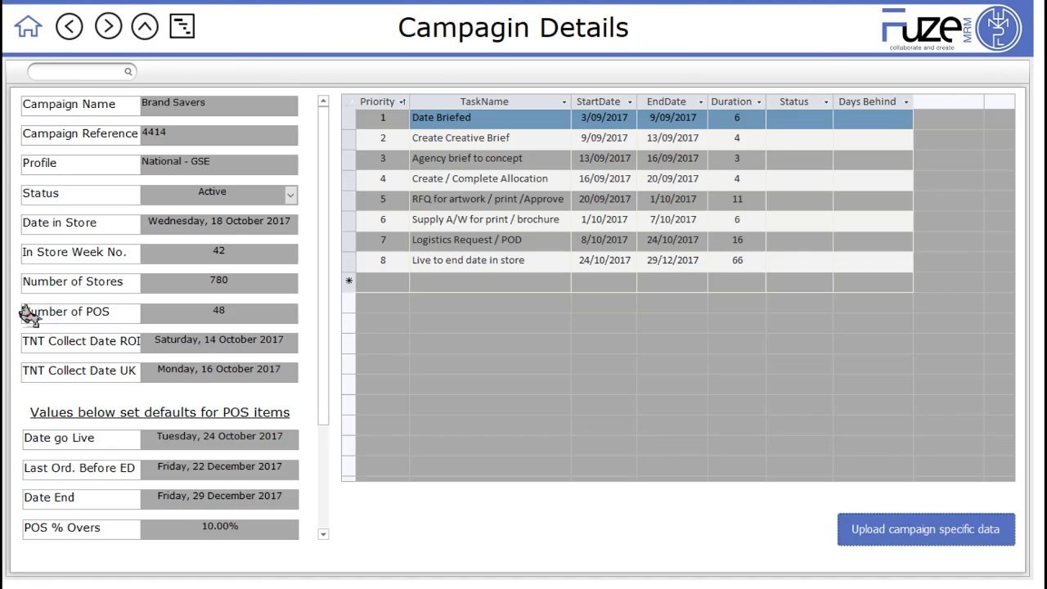
mouse_move(321, 206)
mouse_down()
mouse_move(305, 337)
mouse_move(309, 202)
mouse_up()
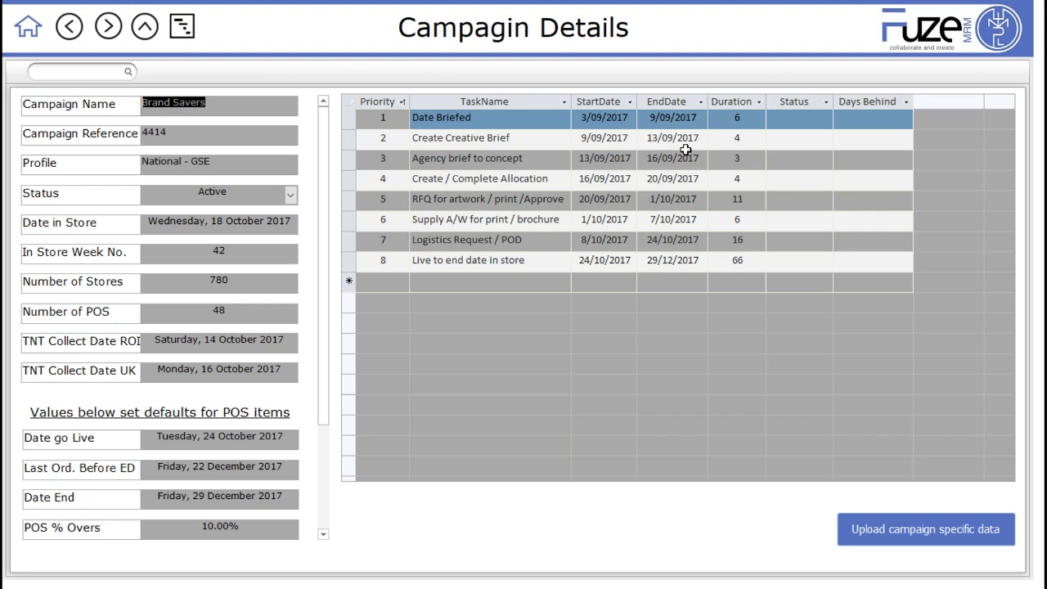
Step: View the Brand Savers campaign's schedule and the file import format options, returning to the campaign list
click(183, 28)
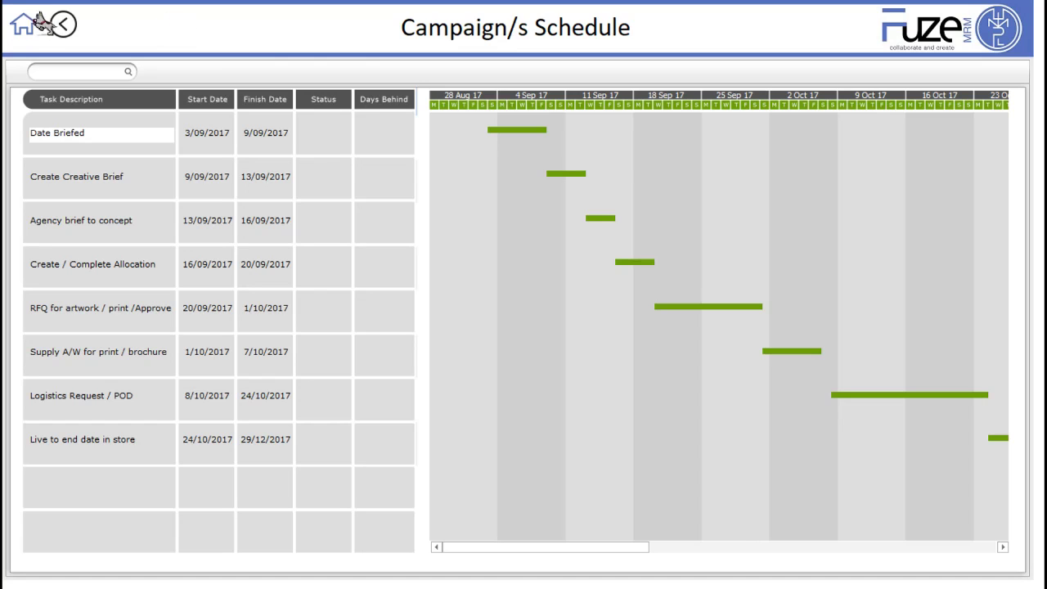
click(63, 25)
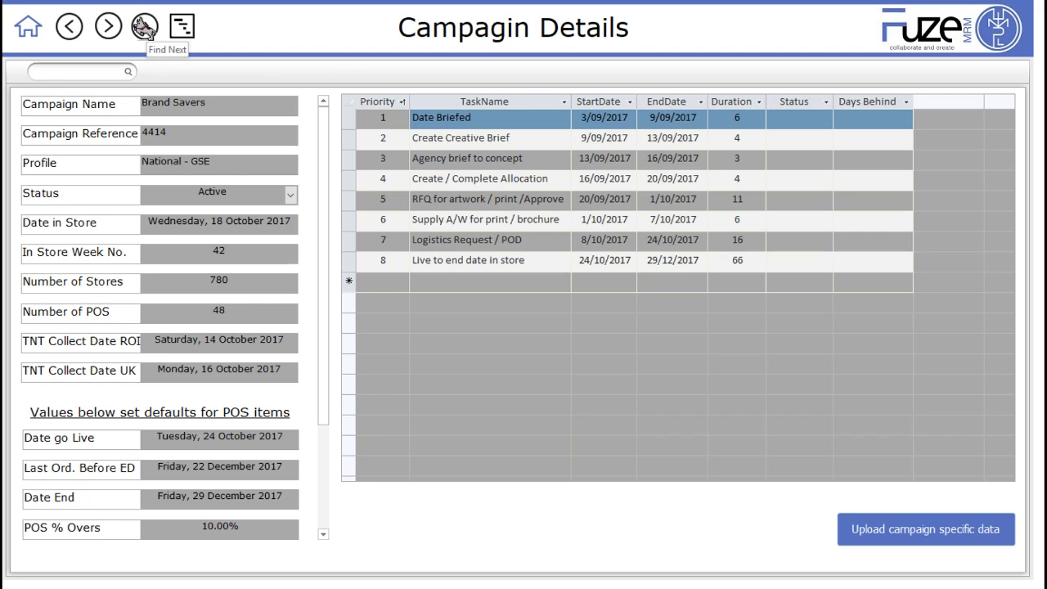
click(144, 26)
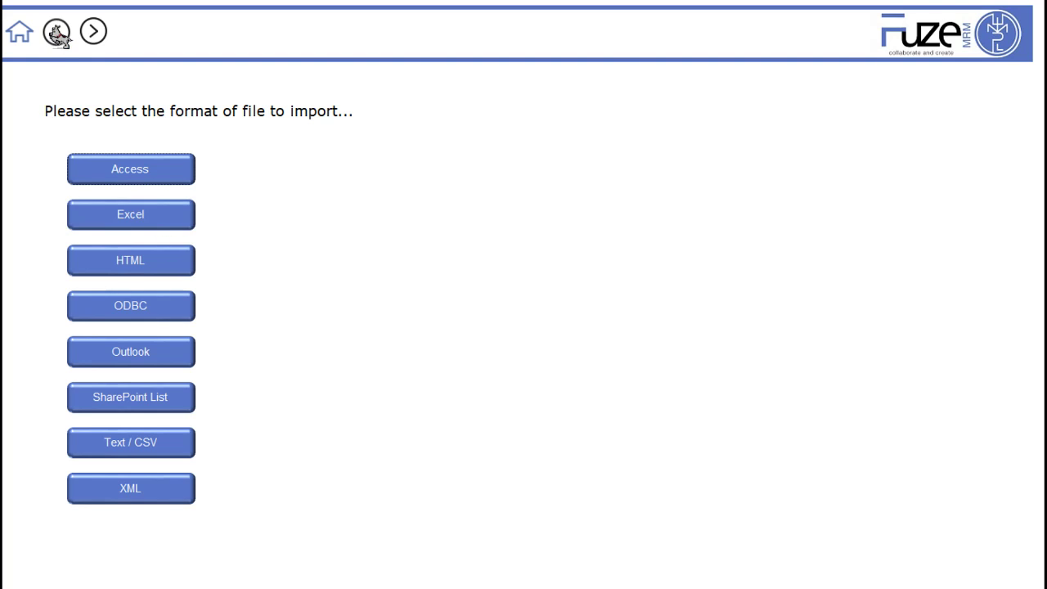
click(15, 27)
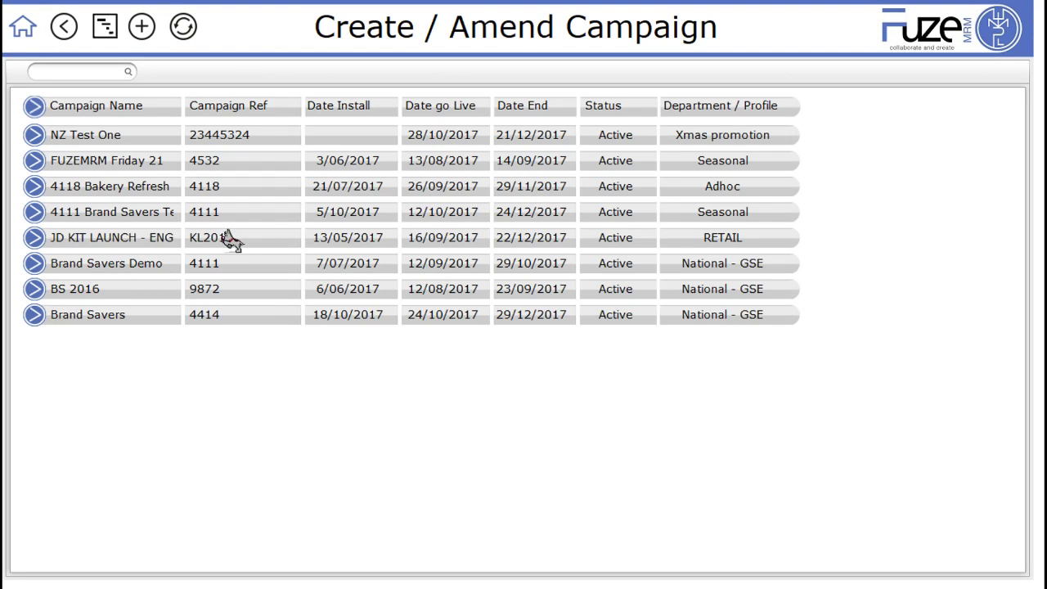
Step: Reopen the Brand Savers campaign with reference 4414 and proceed past the store range selection to review its POS listing
click(35, 316)
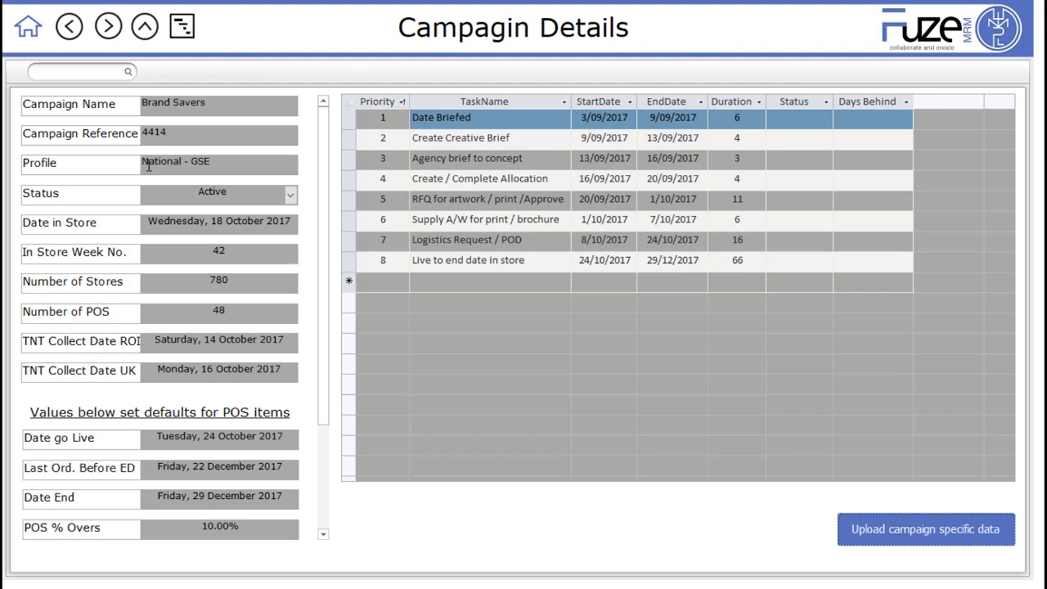
click(109, 25)
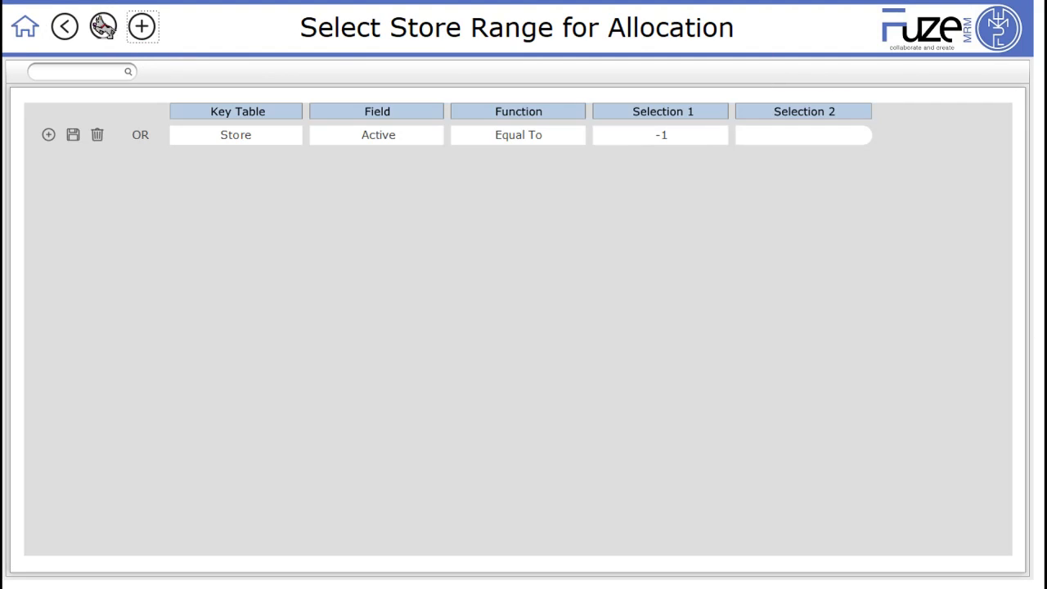
click(103, 27)
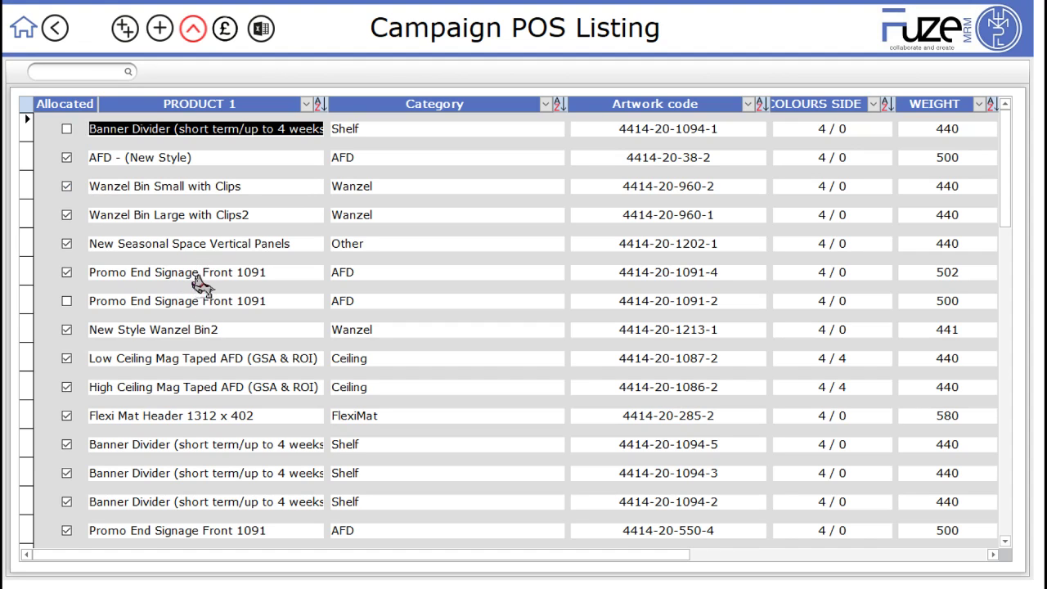
scroll(200, 281, down, 3)
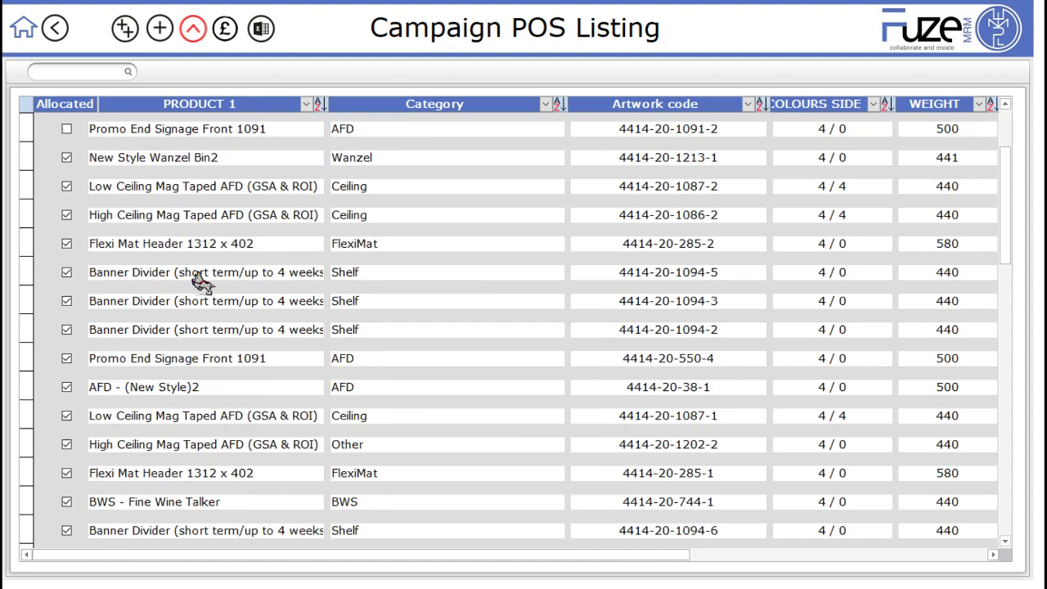
scroll(200, 281, down, 5)
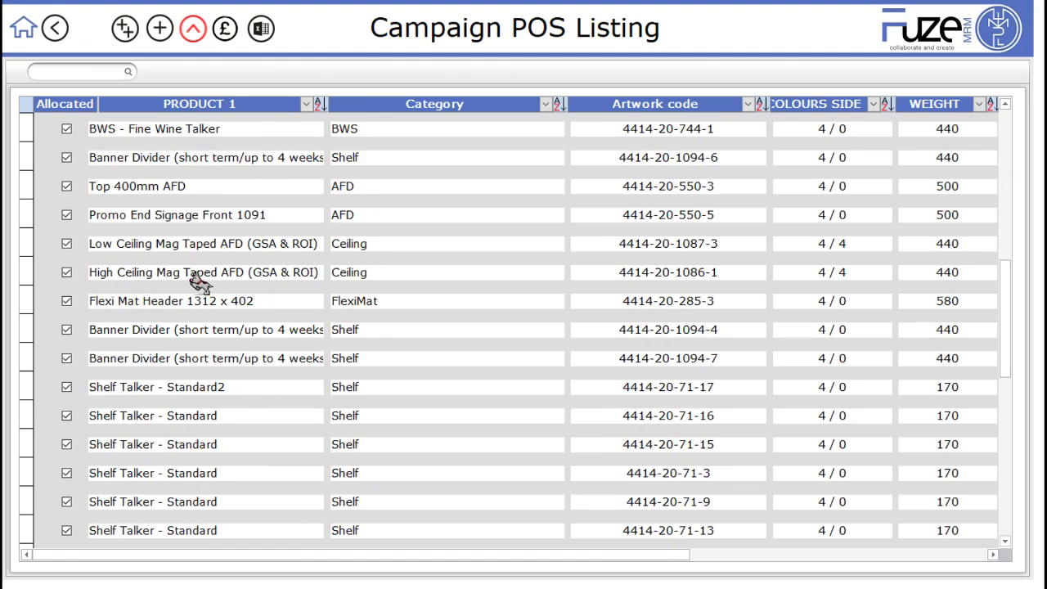
scroll(196, 283, up, 8)
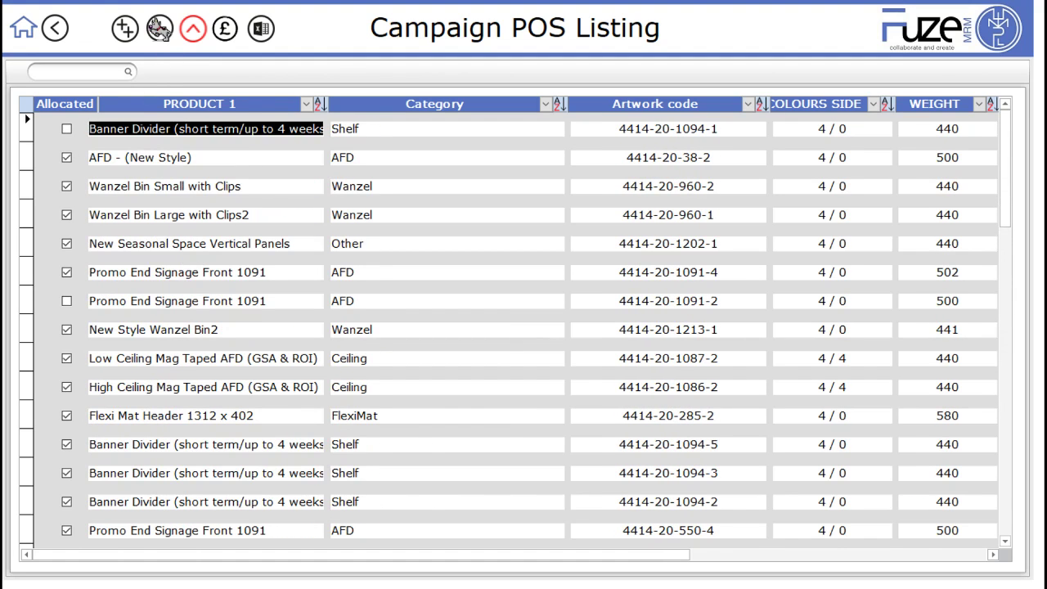
Step: Add BWS Goal Post from the POS database to the campaign and sort the POS listing by product in ascending order
click(160, 29)
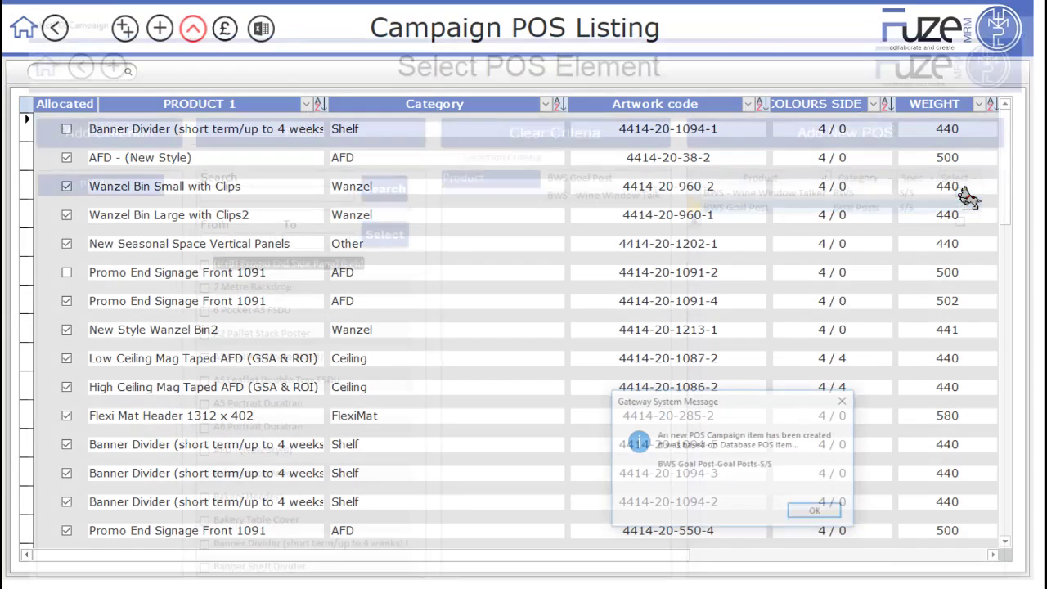
click(815, 512)
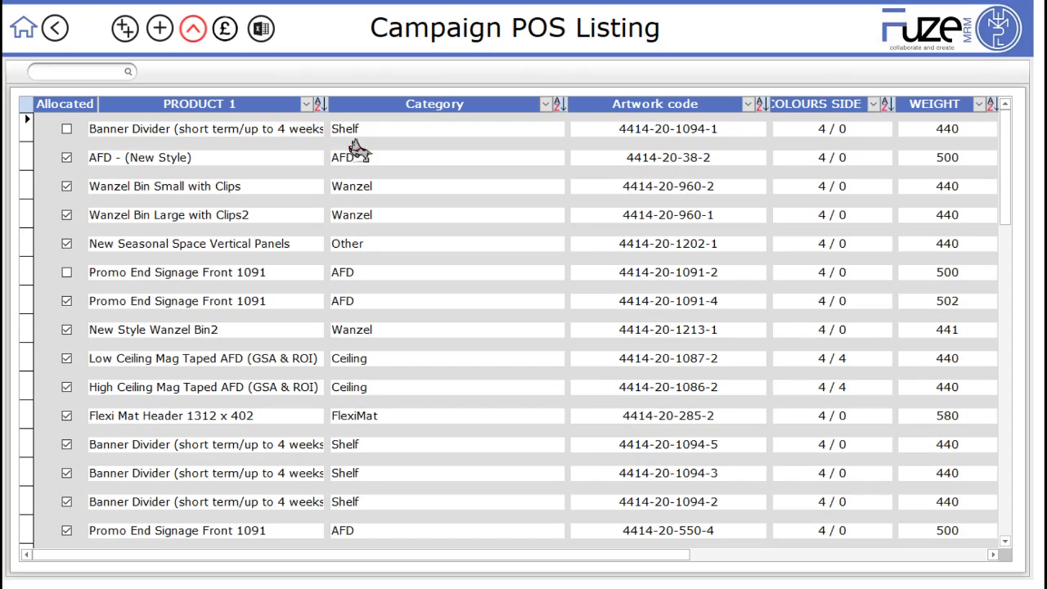
click(319, 104)
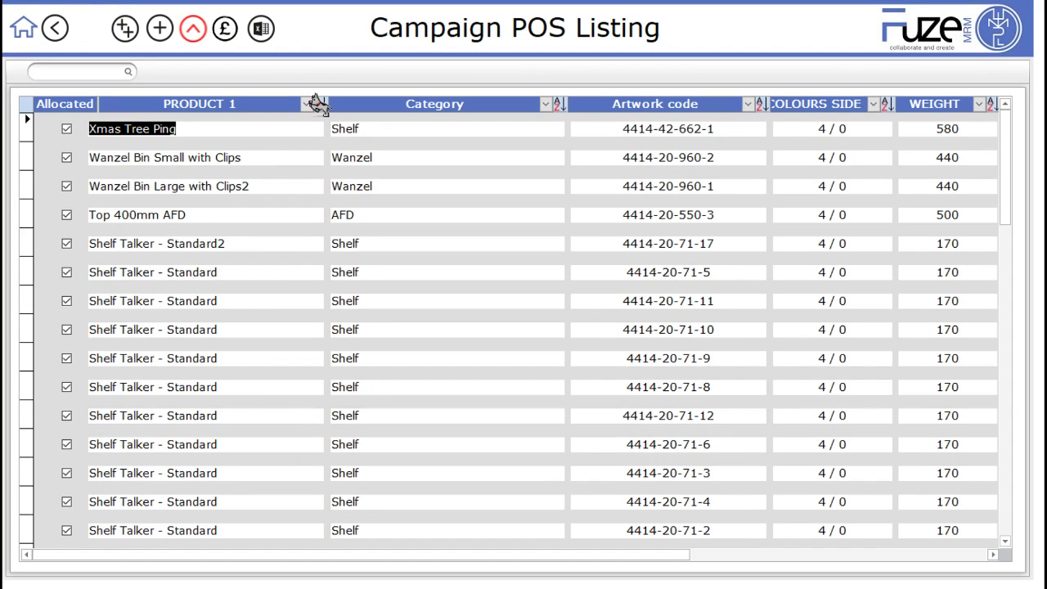
click(319, 104)
Step: Open the BWS Goal Post item's artwork brief and continue to its allocation criteria
scroll(211, 314, down, 2)
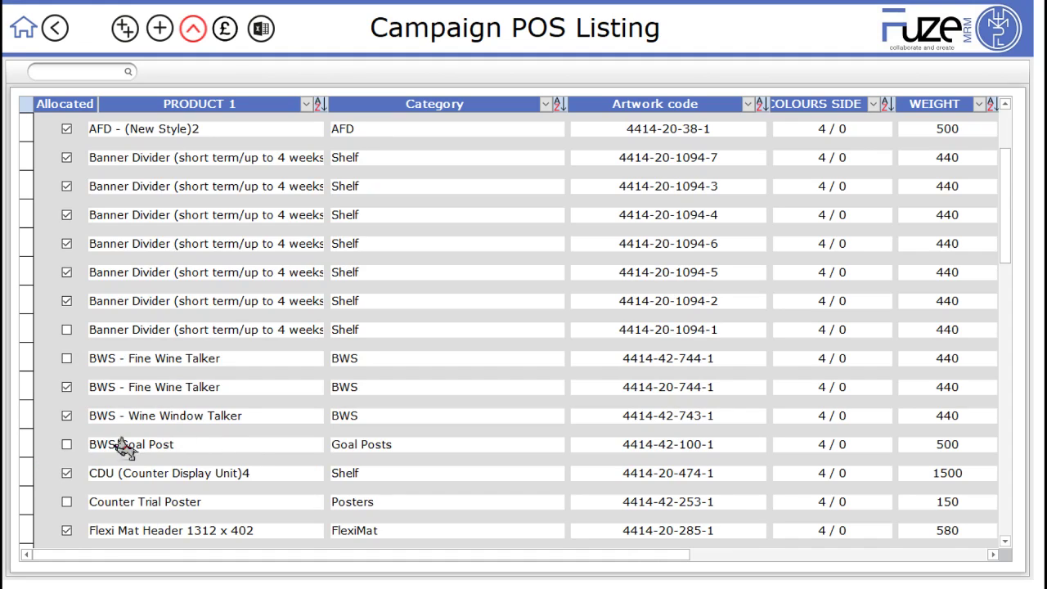
double_click(26, 444)
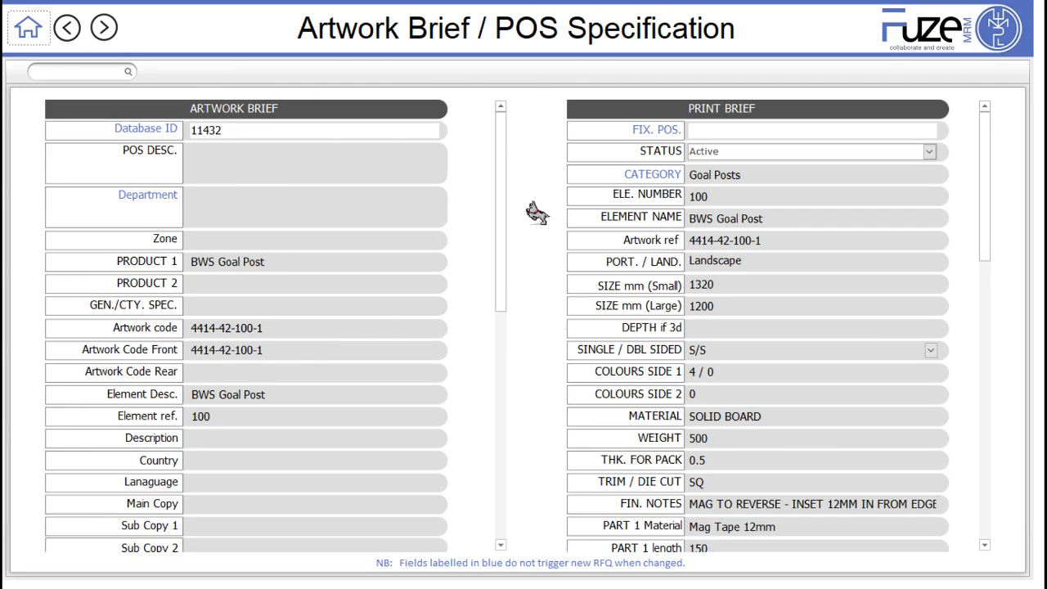
click(100, 26)
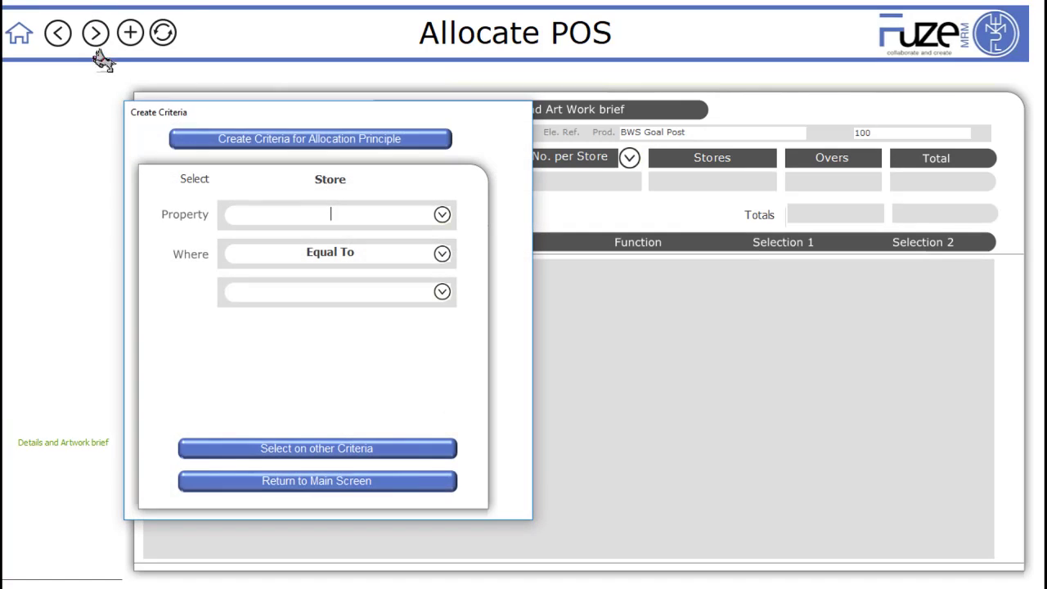
drag(361, 110, 552, 80)
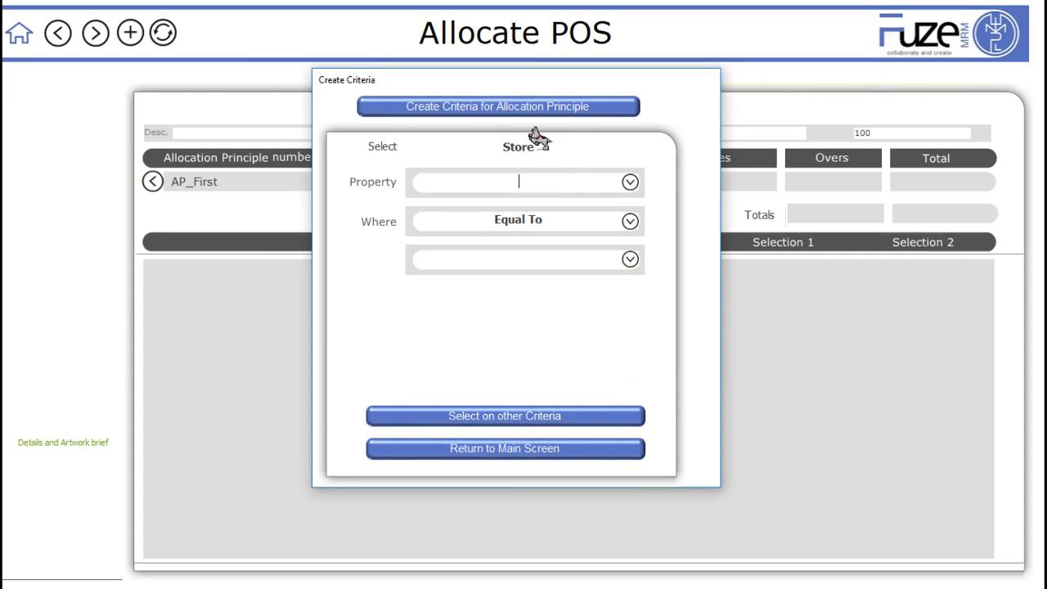
Step: Add a store criterion to the allocation principle where Demographic is equal to A
click(631, 181)
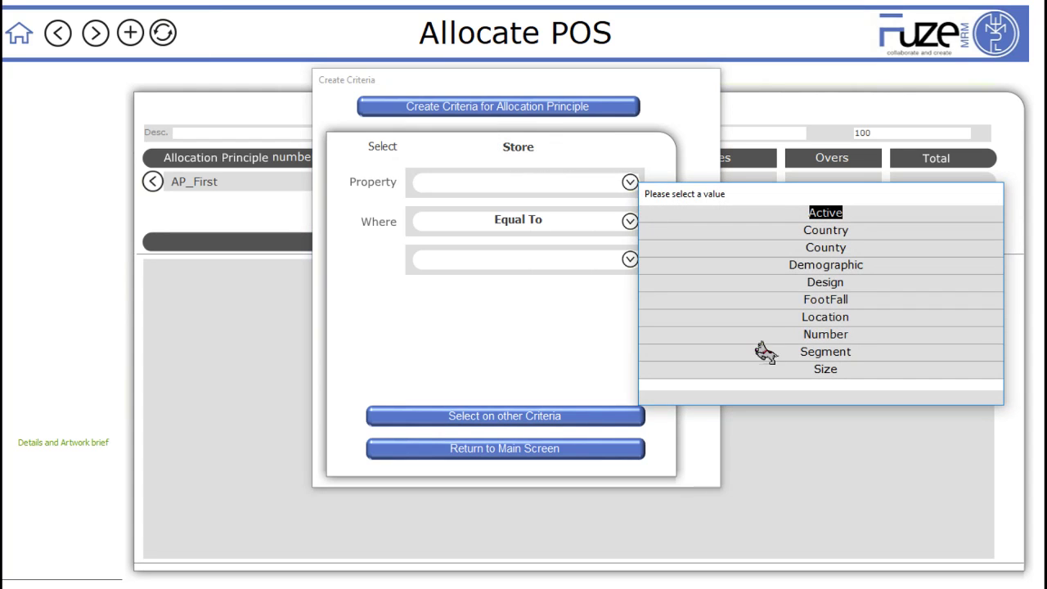
click(825, 264)
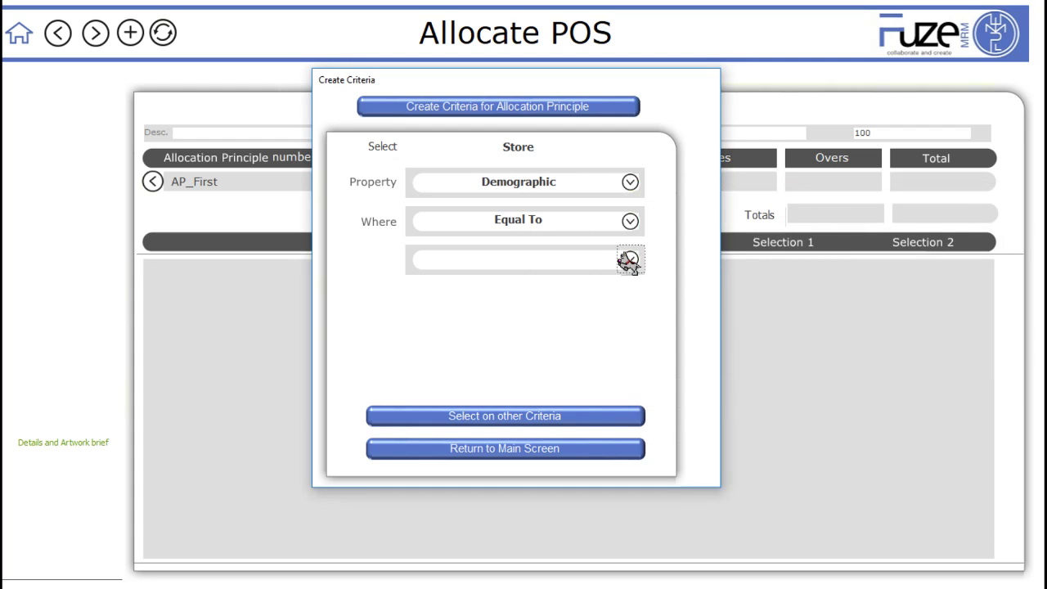
click(630, 259)
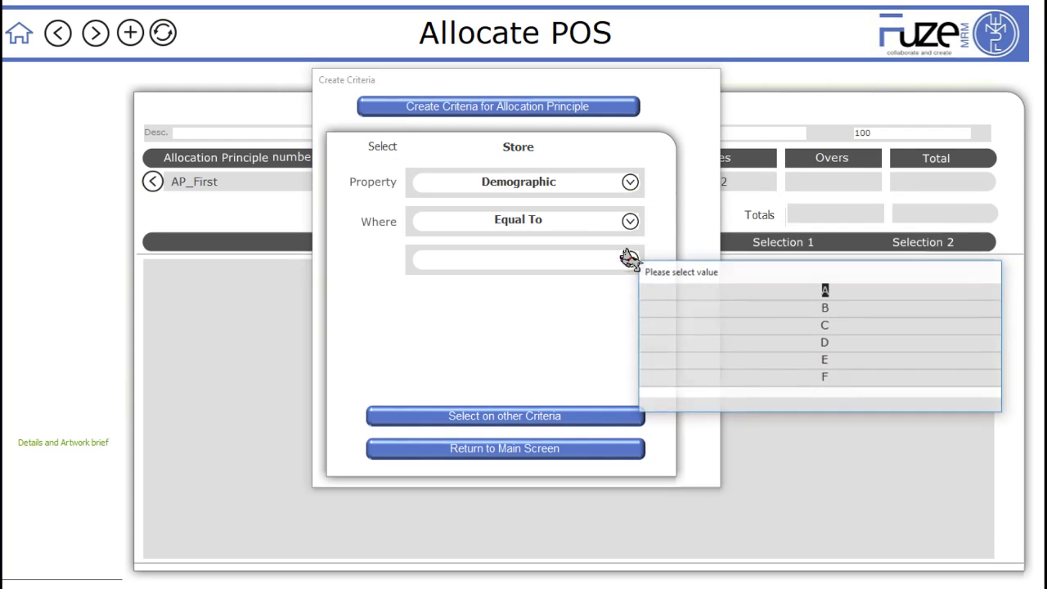
click(789, 292)
click(505, 381)
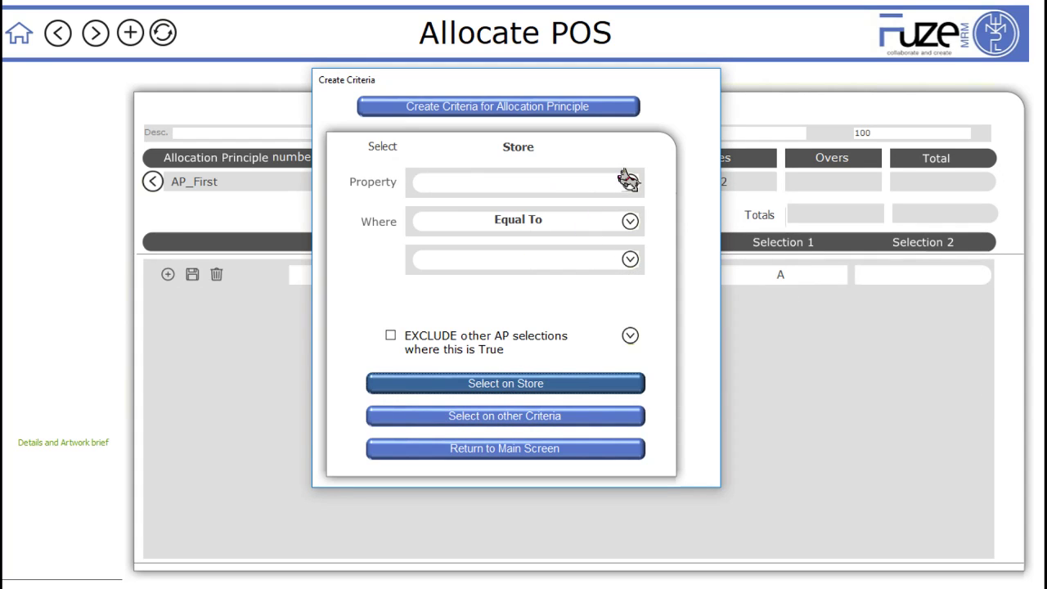
Step: Add a second store criterion to the allocation principle where FootFall is between 3880 and 5728
click(628, 181)
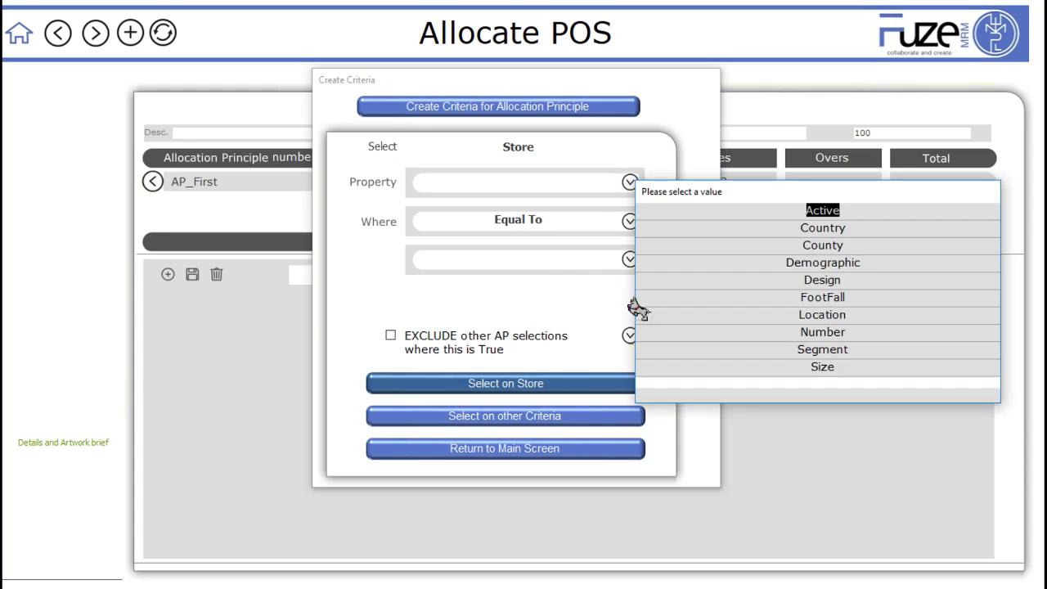
click(822, 297)
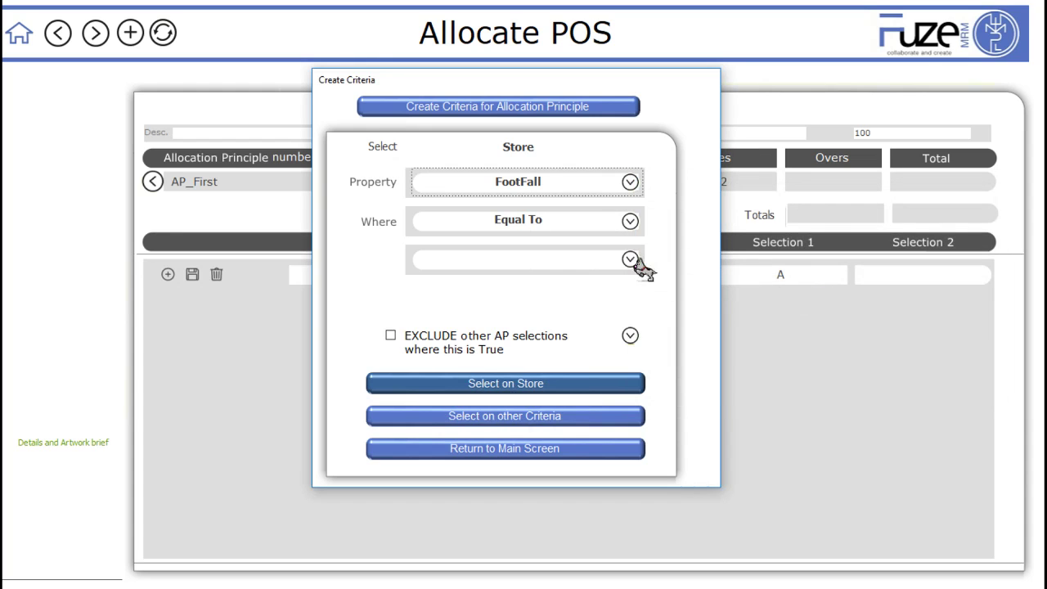
click(628, 222)
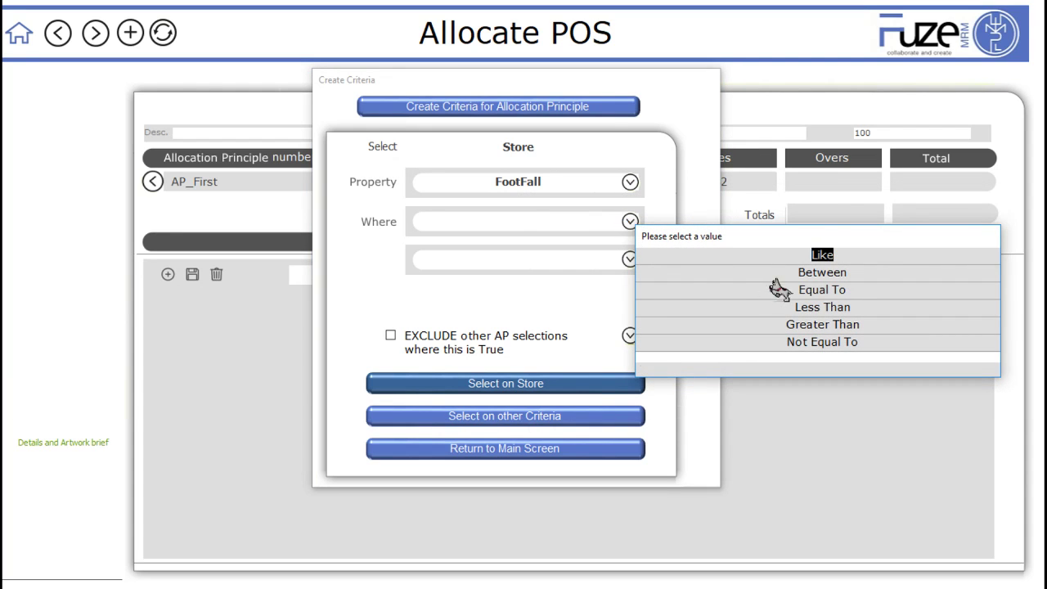
click(840, 273)
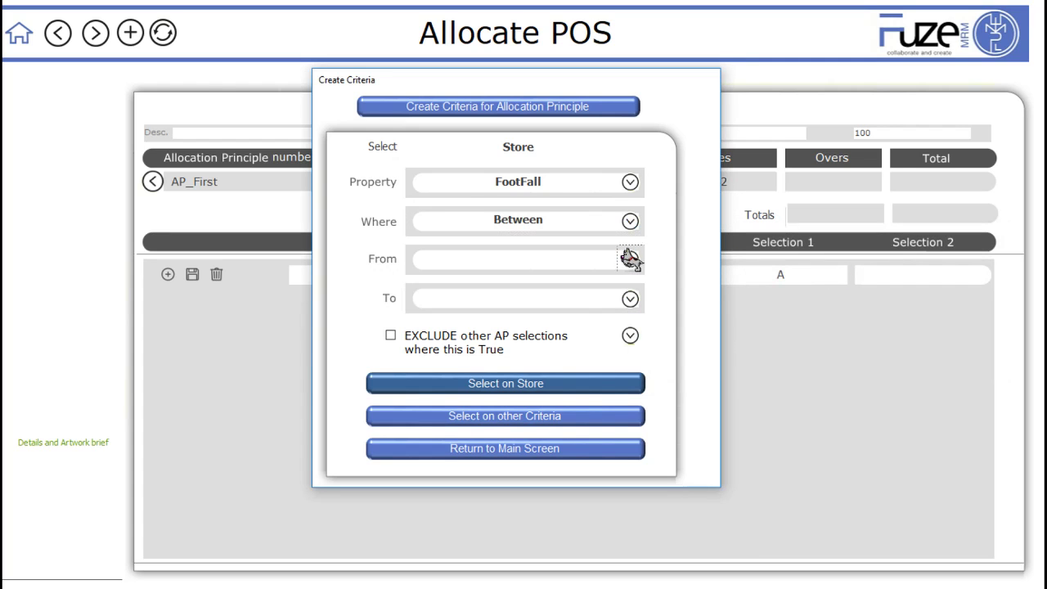
click(630, 258)
drag(991, 304, 987, 416)
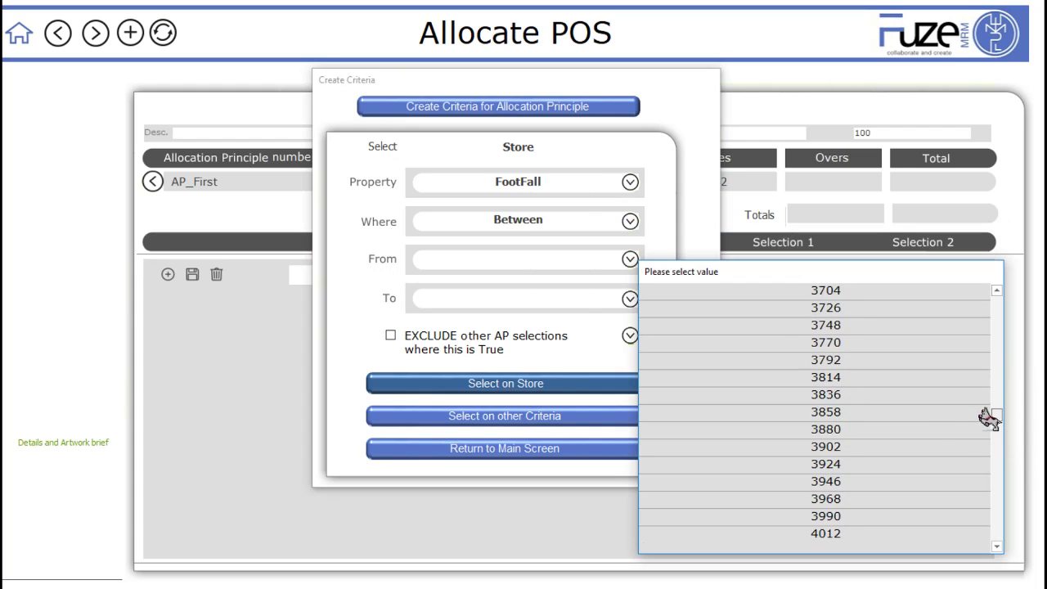
click(878, 428)
click(629, 299)
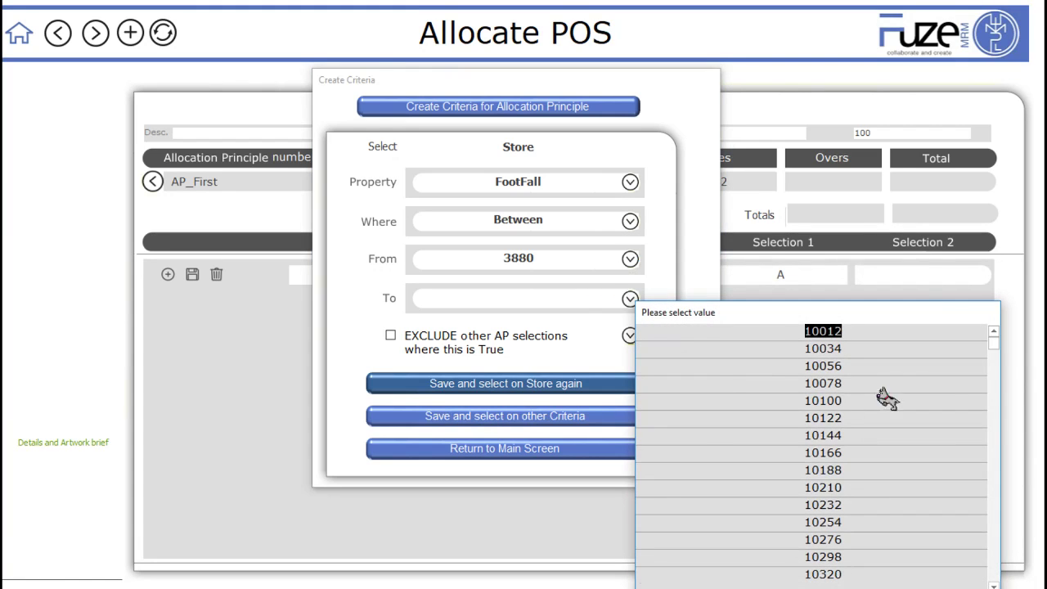
drag(989, 345, 977, 498)
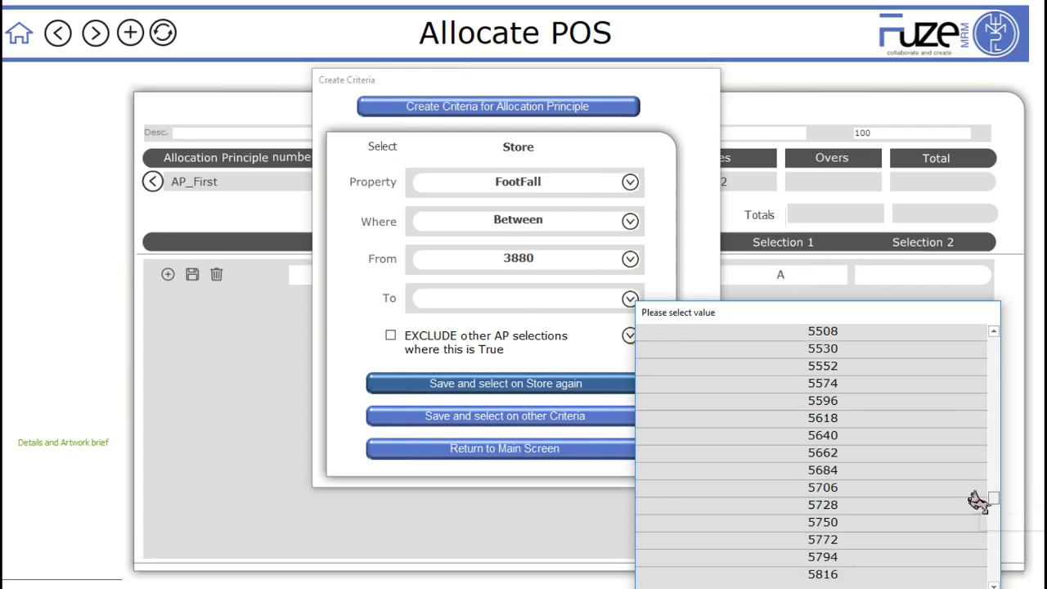
click(851, 502)
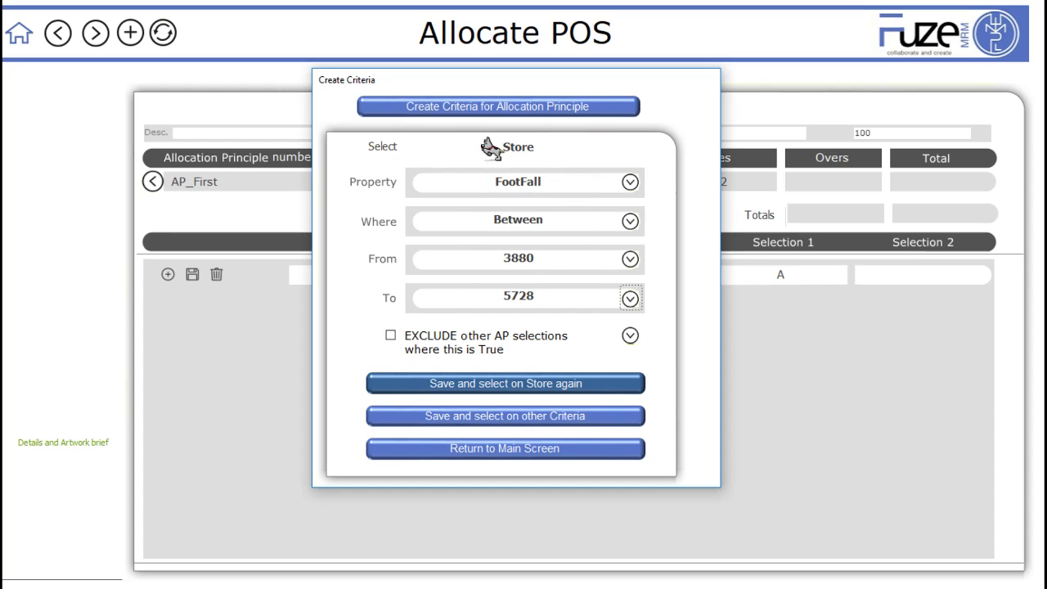
click(501, 384)
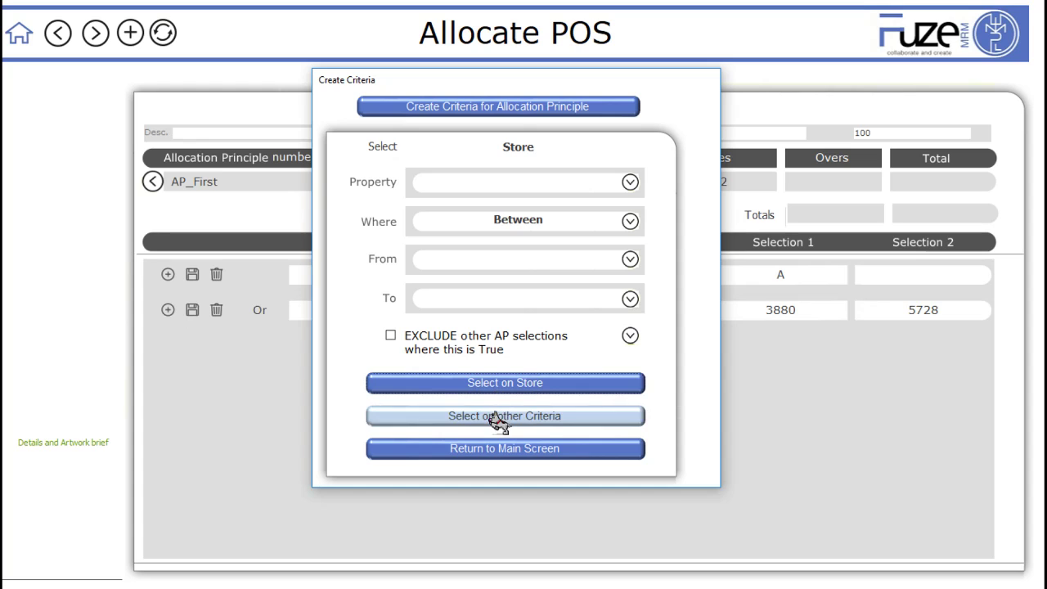
Step: Add a CampaignSpecific criterion to the allocation principle where BWS is equal to Yes
click(498, 417)
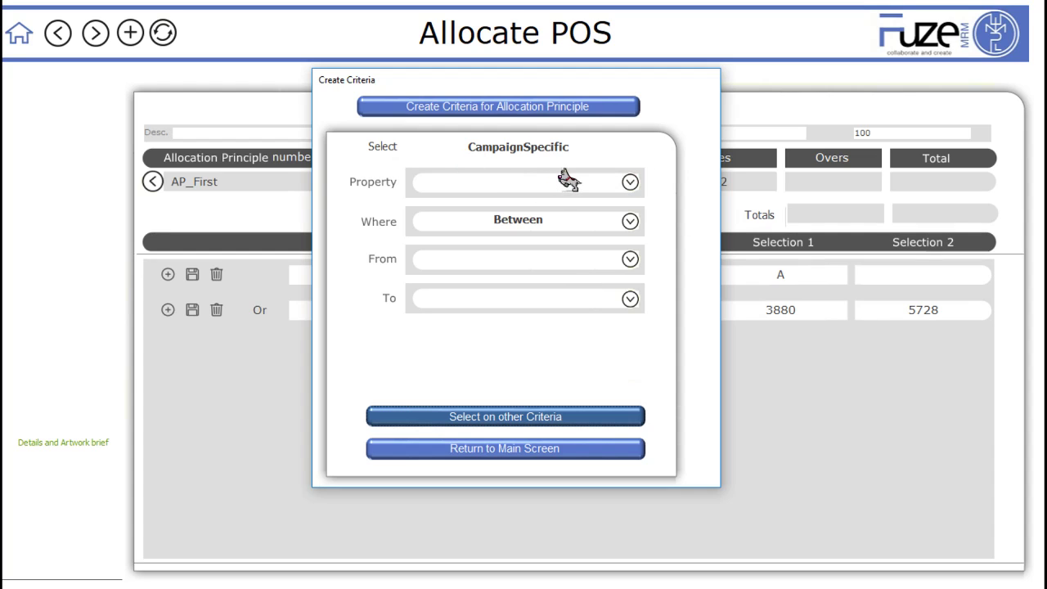
click(626, 181)
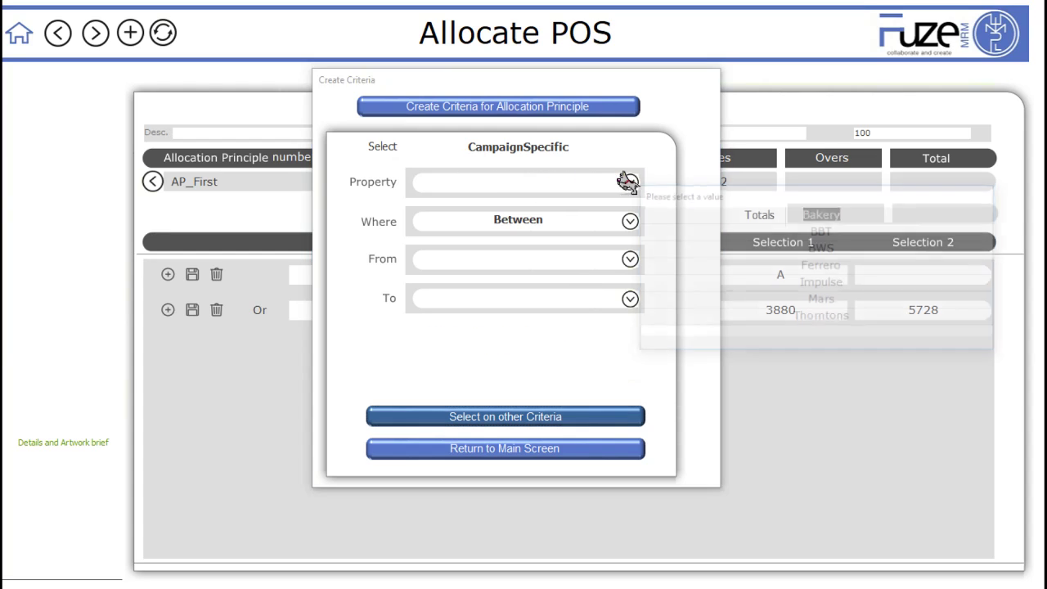
click(824, 247)
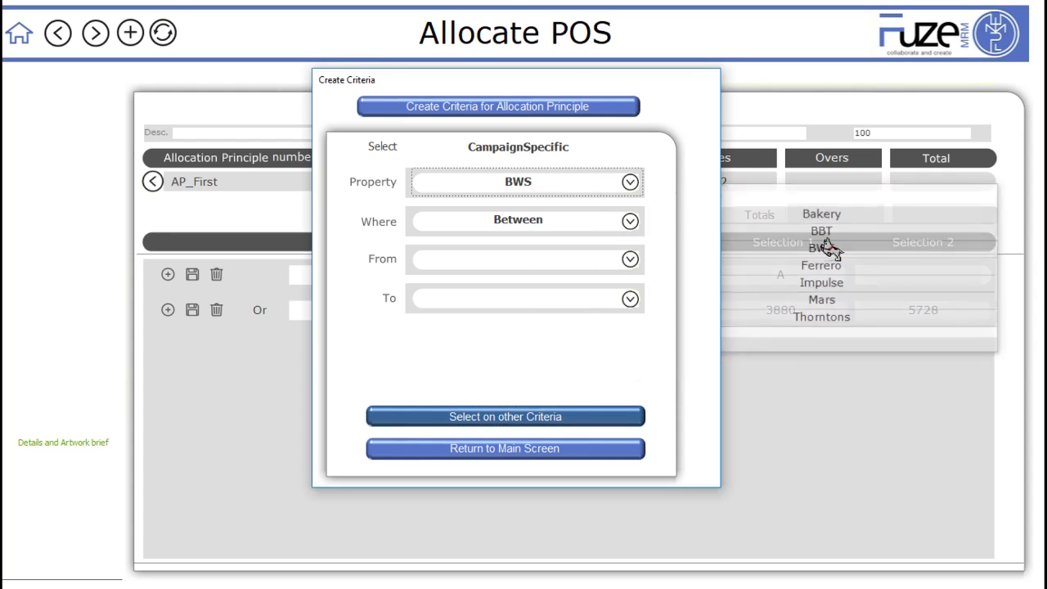
click(628, 221)
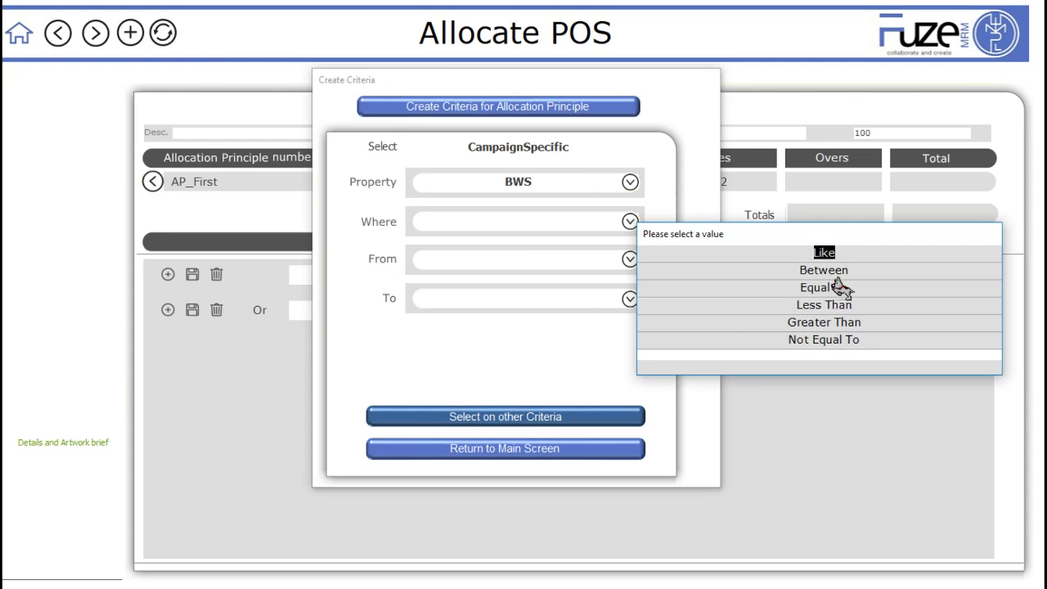
click(773, 288)
click(630, 258)
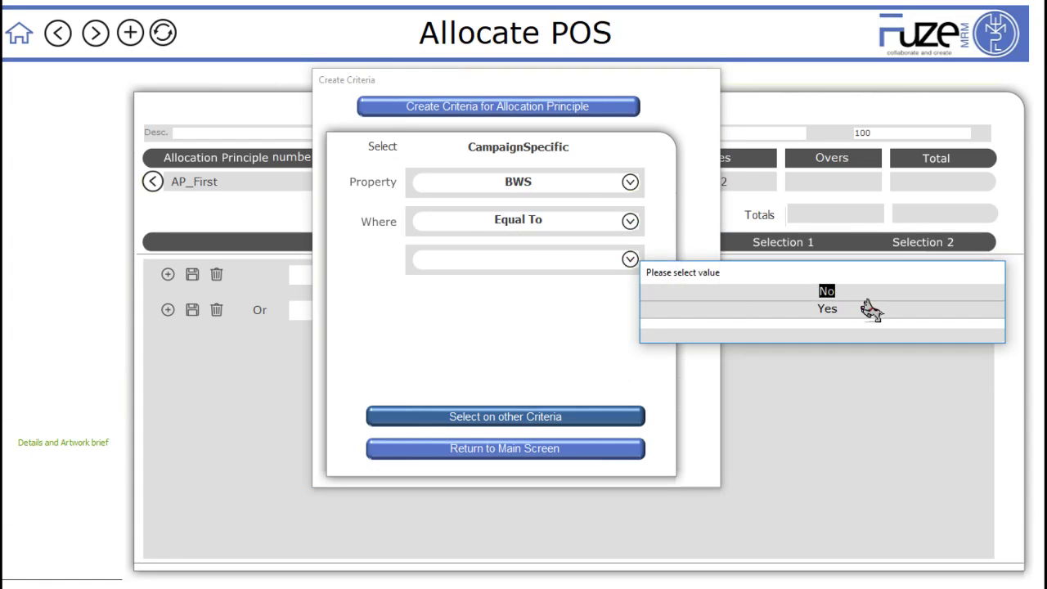
click(830, 308)
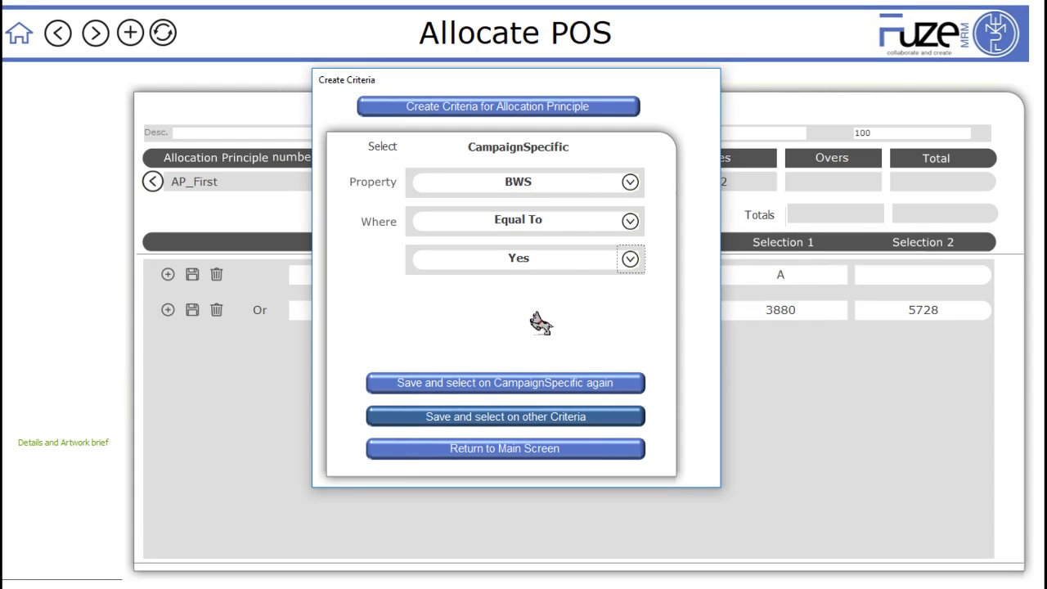
click(532, 417)
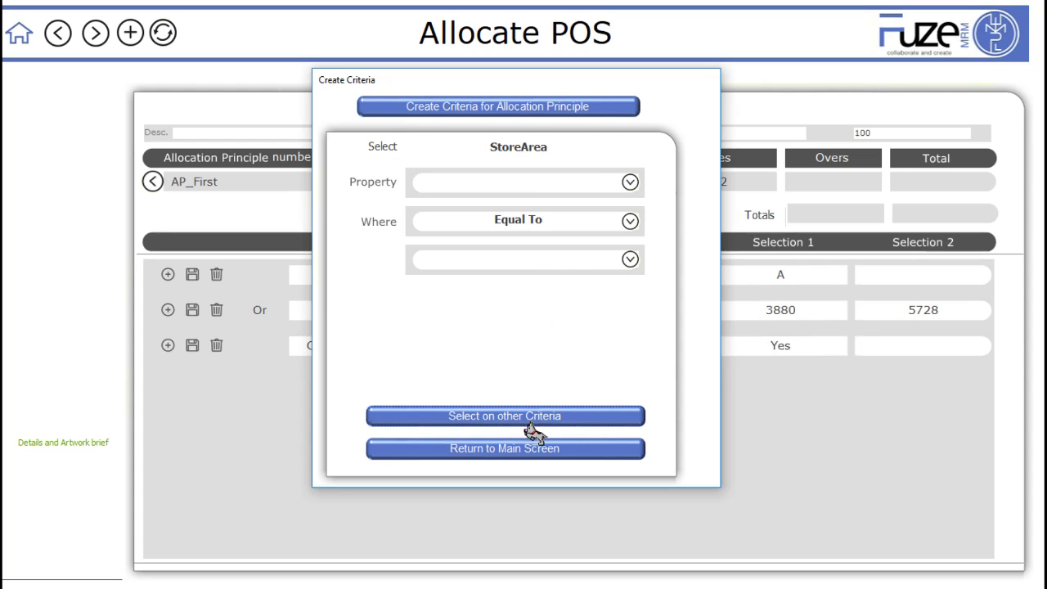
Step: Add a StoreArea criterion to the allocation principle where Department is equal to BWS
click(630, 182)
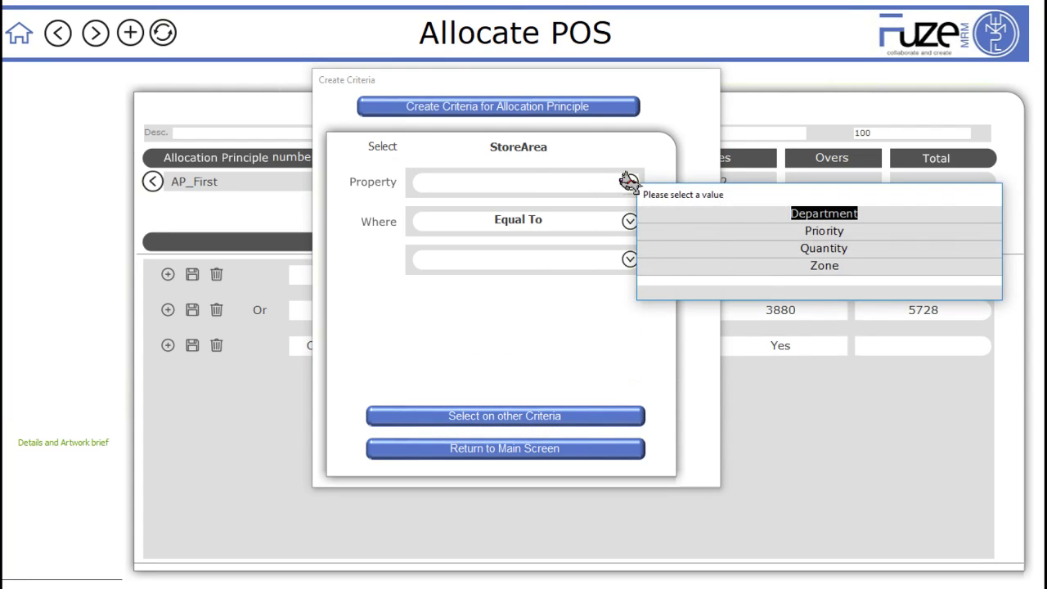
click(831, 210)
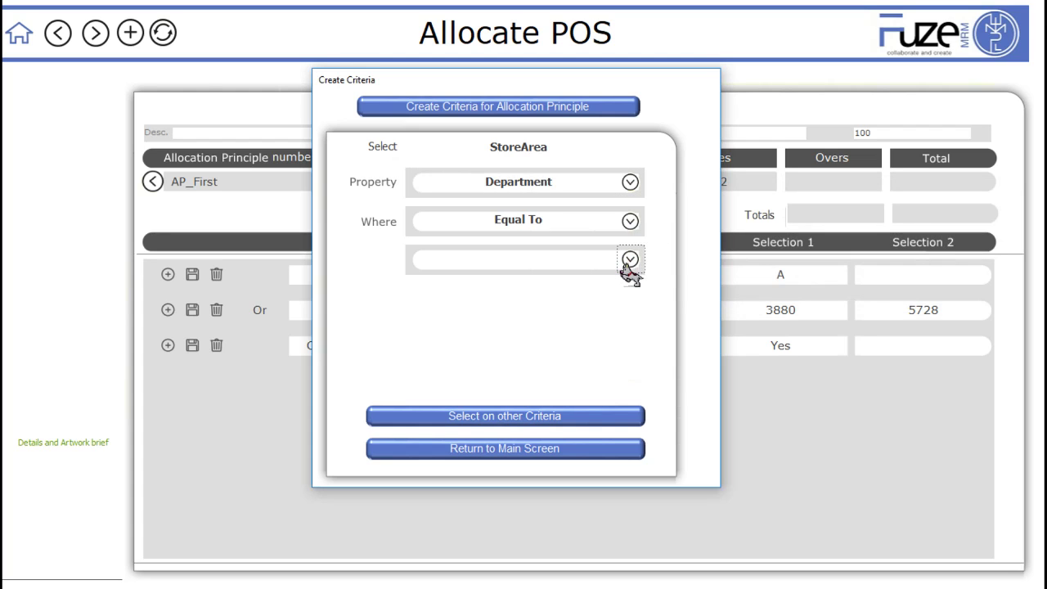
click(630, 259)
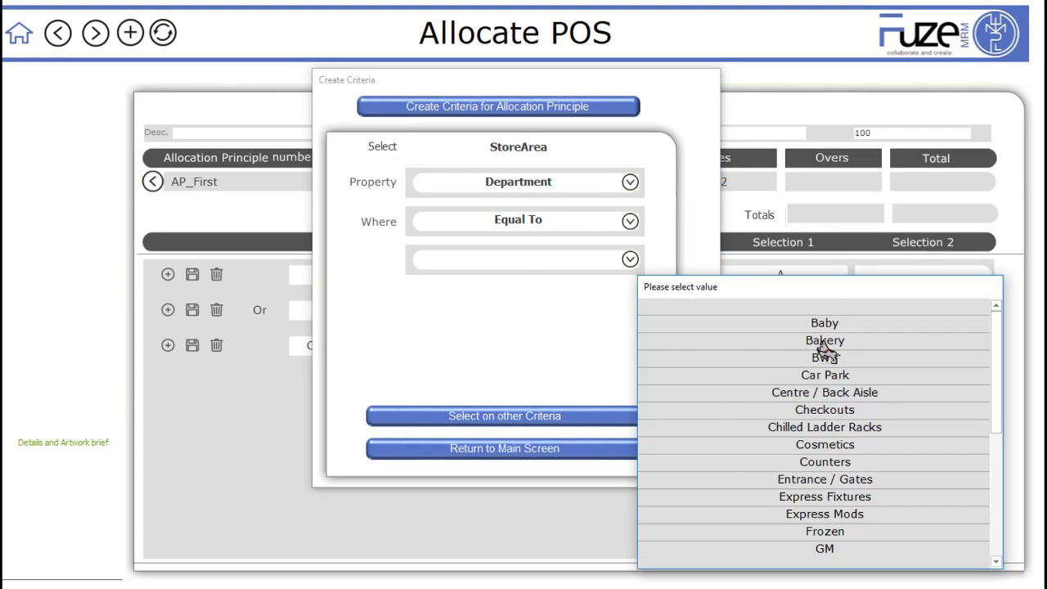
click(817, 355)
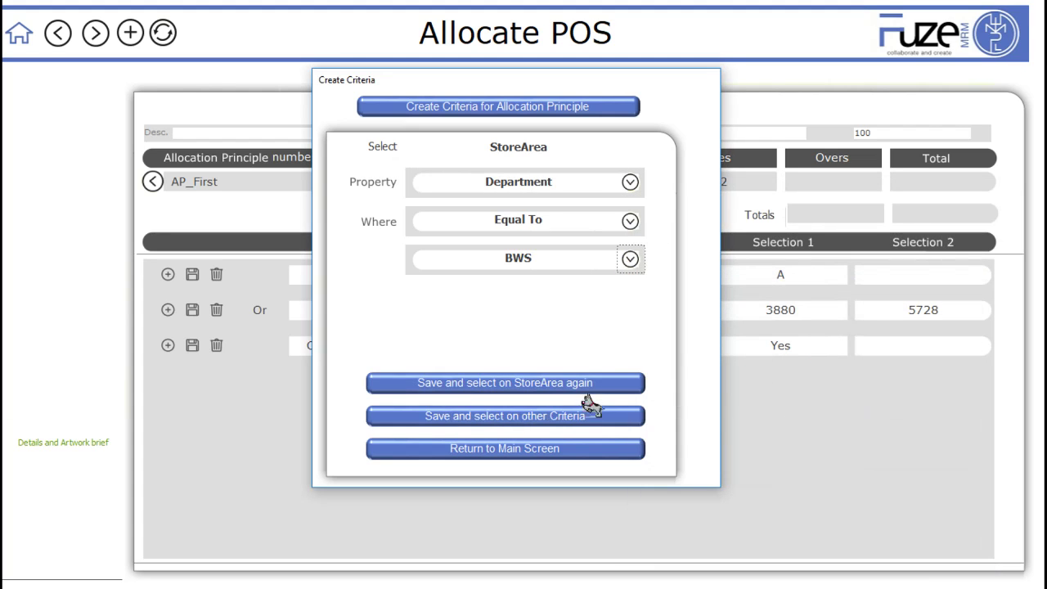
click(513, 415)
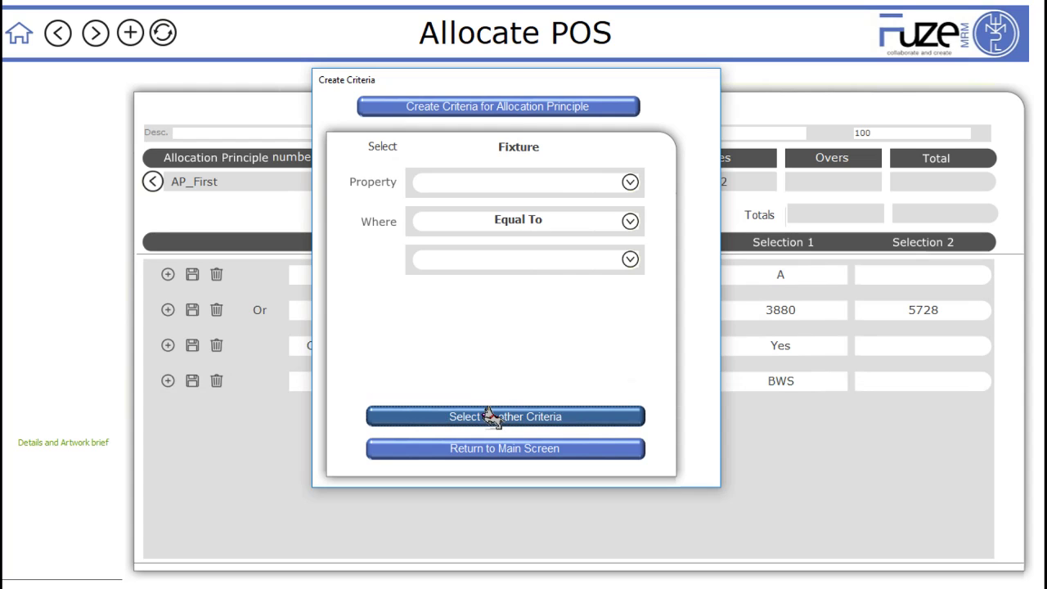
Step: Switch to paint.net to examine how the Store, StoreFixture and Fixture tables link in GateWay_DB_diagram.png, and return to the criteria creation form
key(alt+Tab)
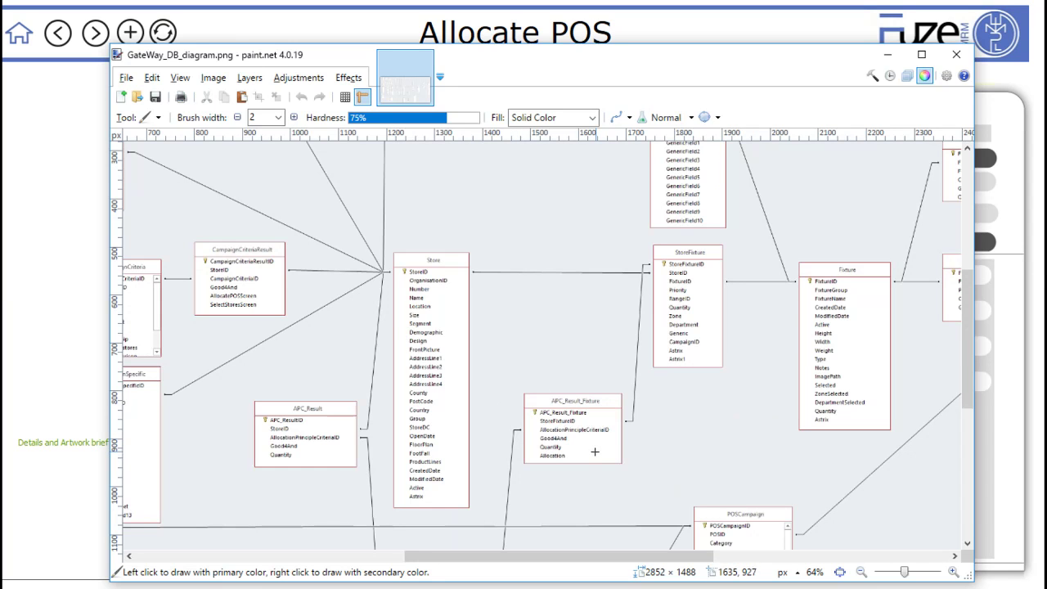
drag(597, 55, 510, 21)
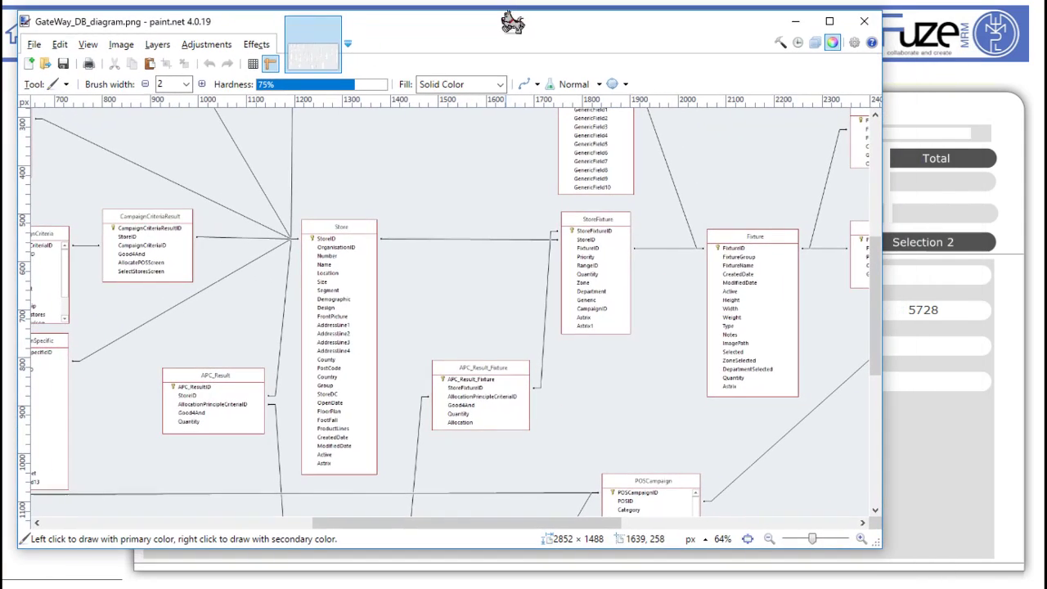
drag(940, 576, 1030, 572)
scroll(711, 361, down, 1)
scroll(711, 361, down, 2)
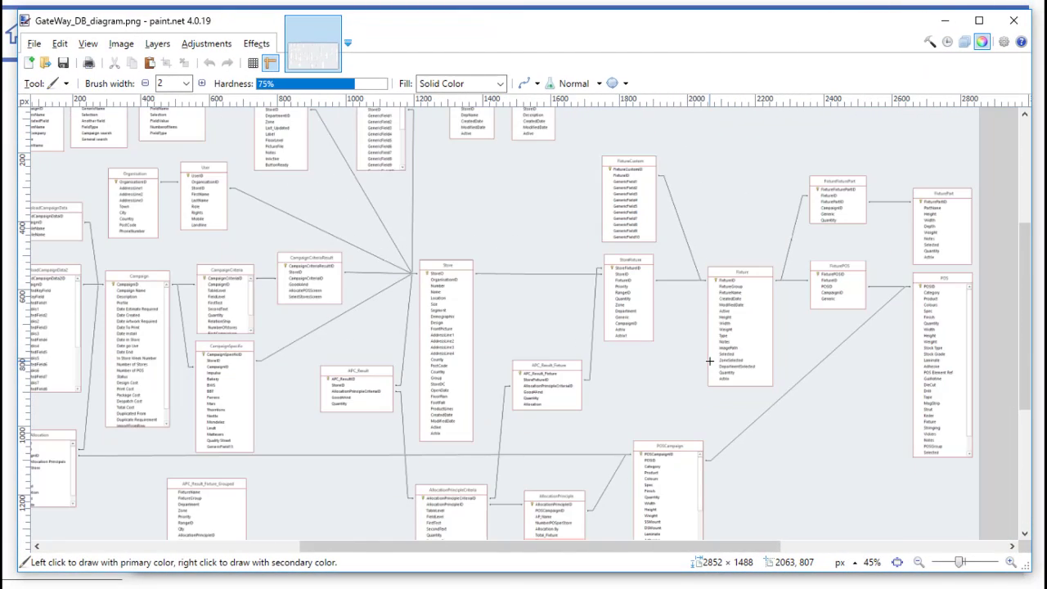
scroll(693, 358, up, 3)
scroll(301, 294, up, 1)
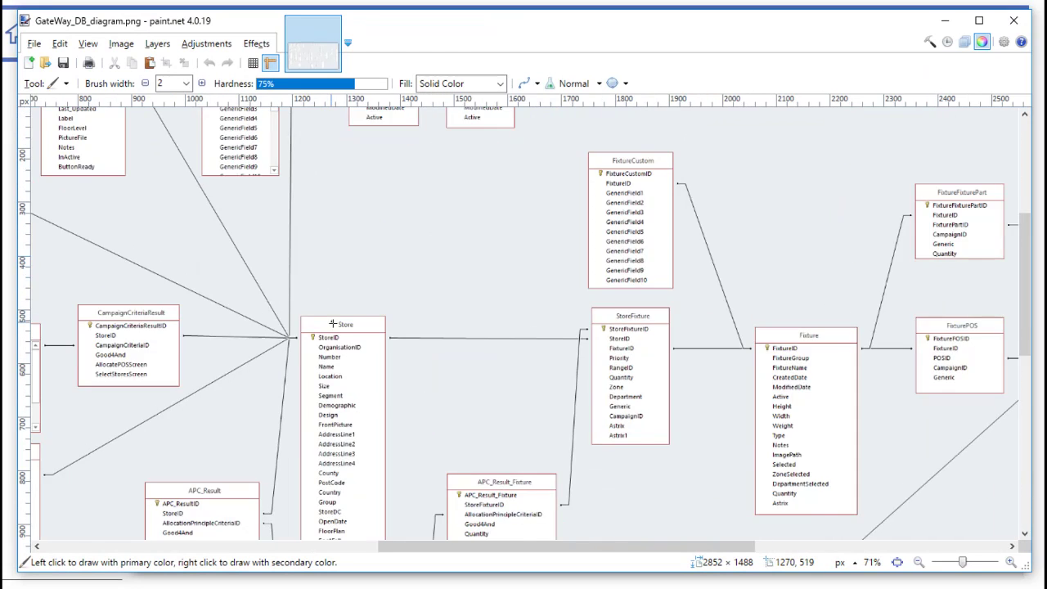
scroll(332, 324, up, 2)
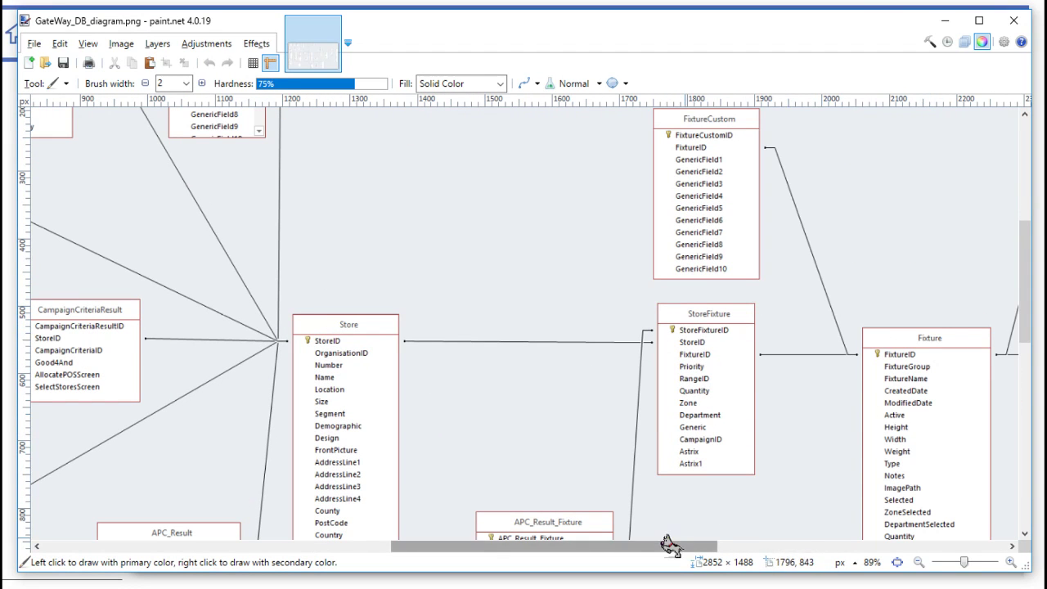
drag(673, 545, 724, 550)
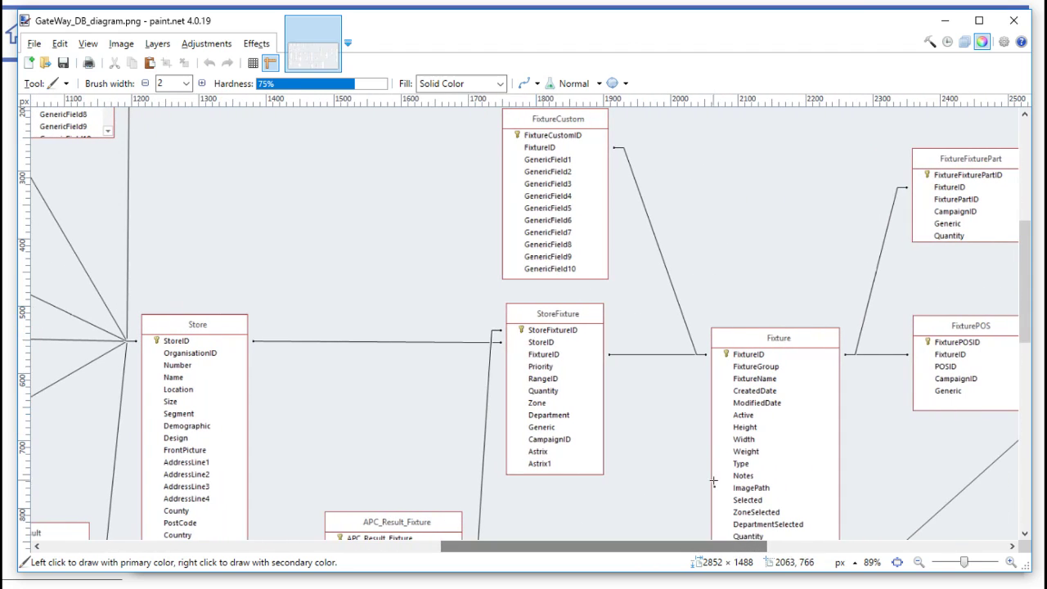
scroll(691, 437, down, 5)
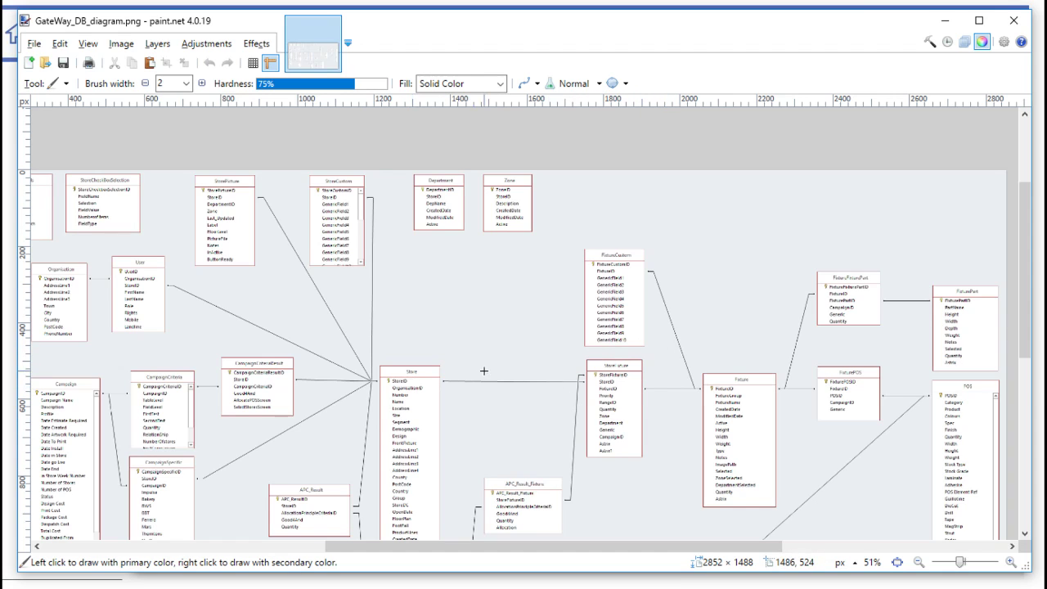
scroll(529, 329, down, 2)
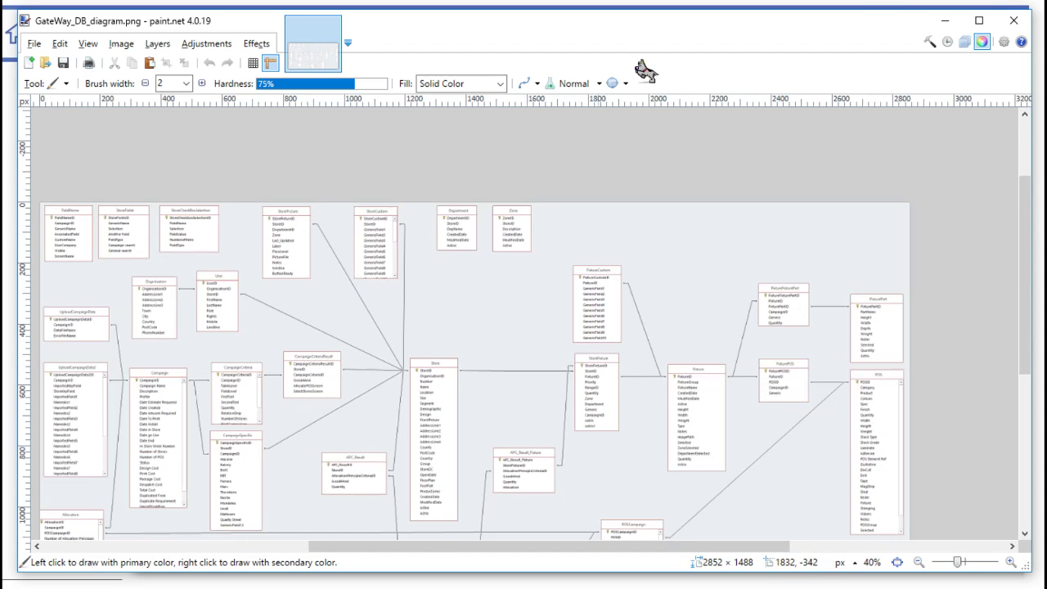
key(alt+Tab)
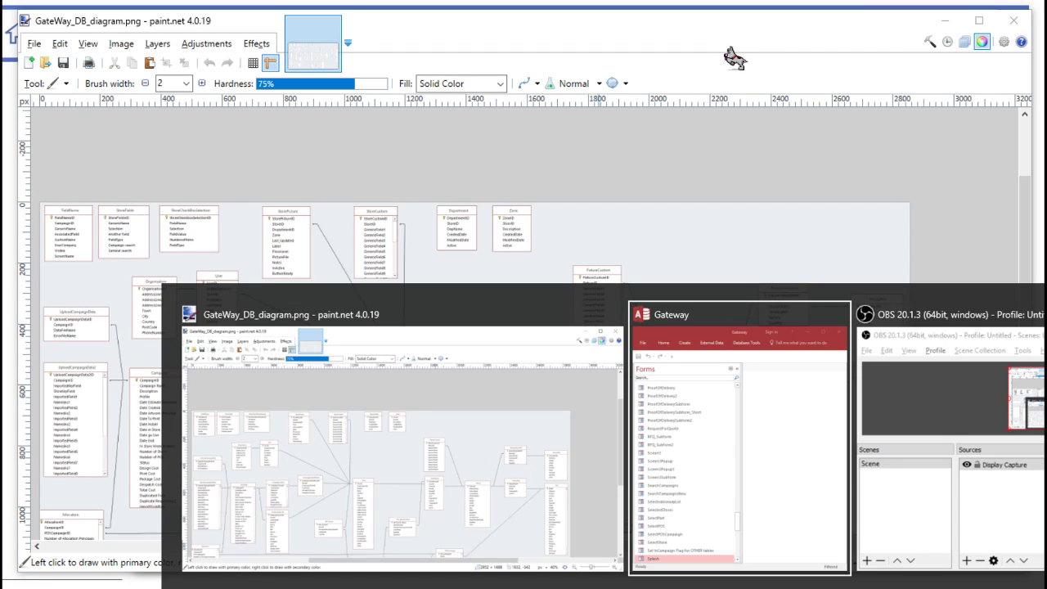
key(alt+Tab)
key(alt+Tab)
key(alt+Tab)
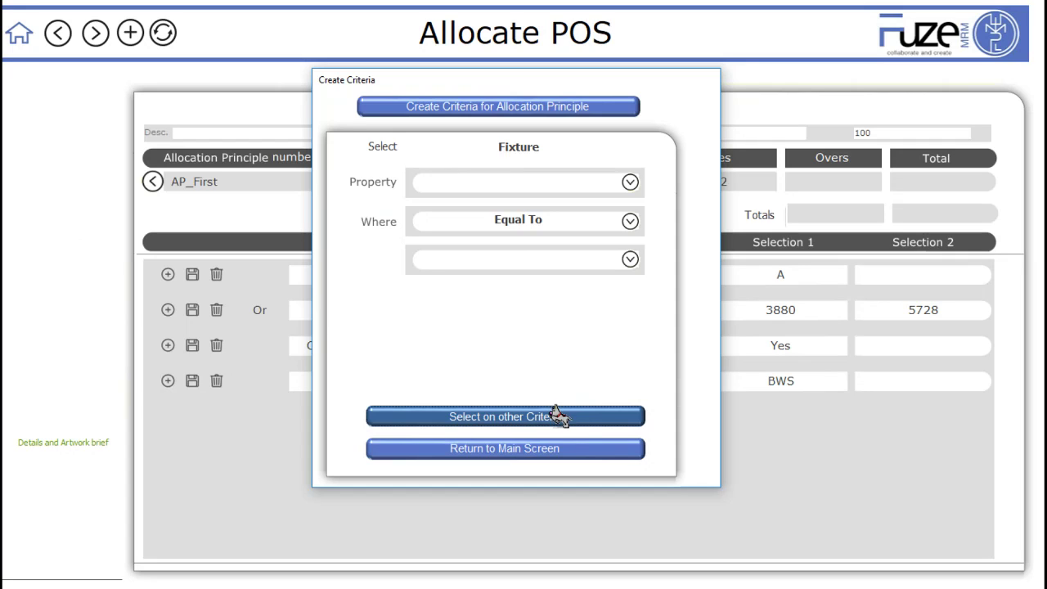
Step: Advance through the remaining criteria tables from Fixture to POS and return to the main allocation screen
click(560, 415)
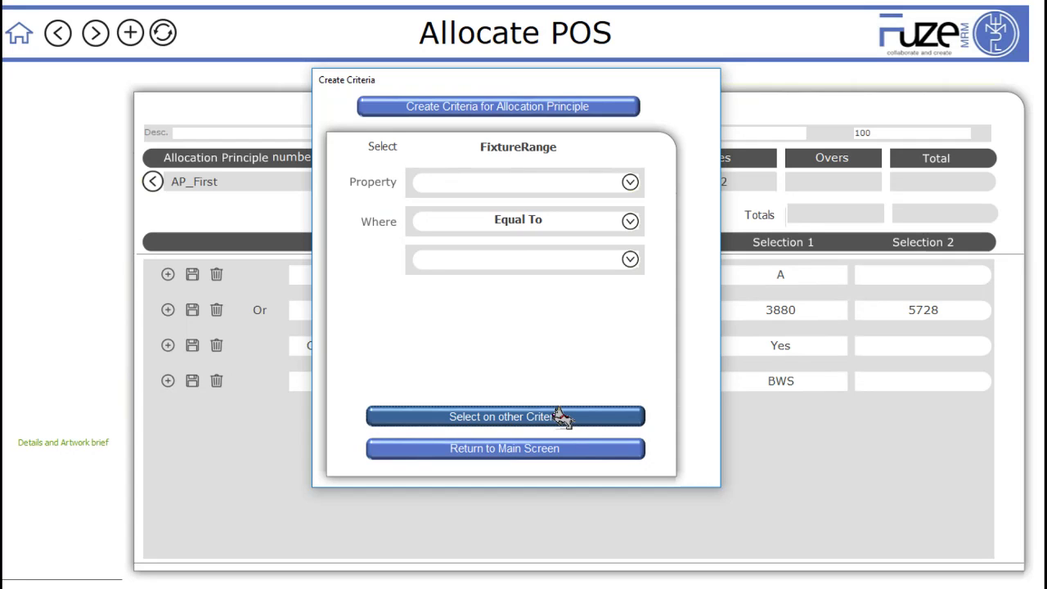
click(562, 417)
click(562, 417)
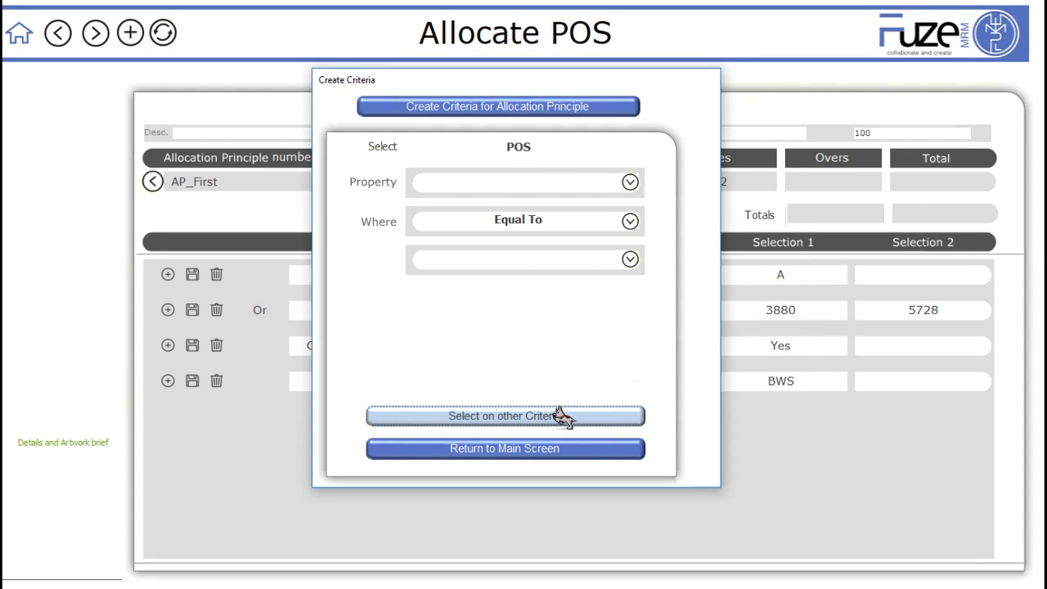
click(556, 445)
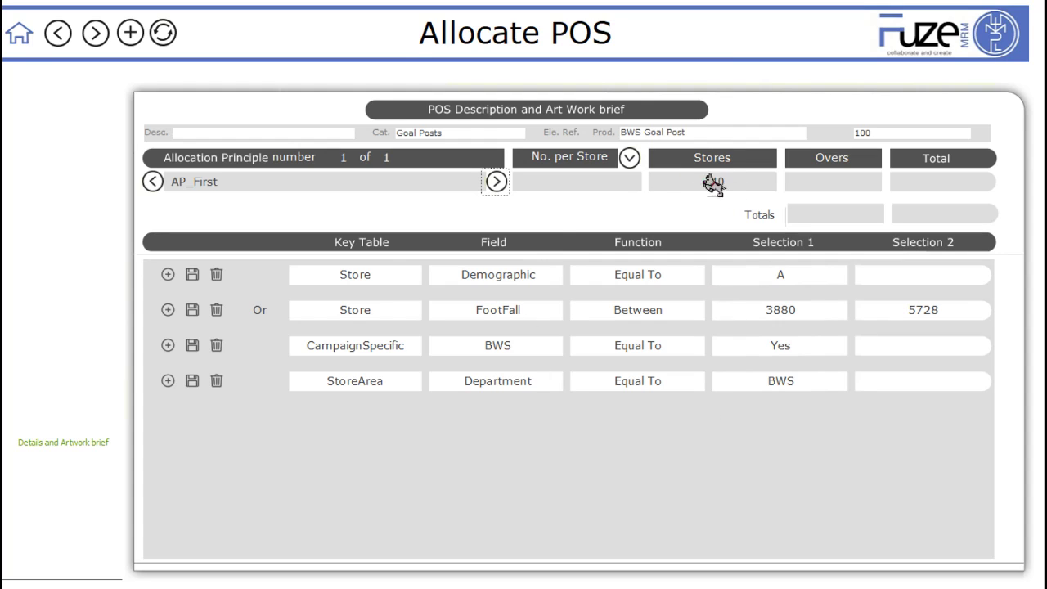
Step: Set the number per store to 3 for the AP_First allocation principle and return to the Campaign POS Listing
click(566, 179)
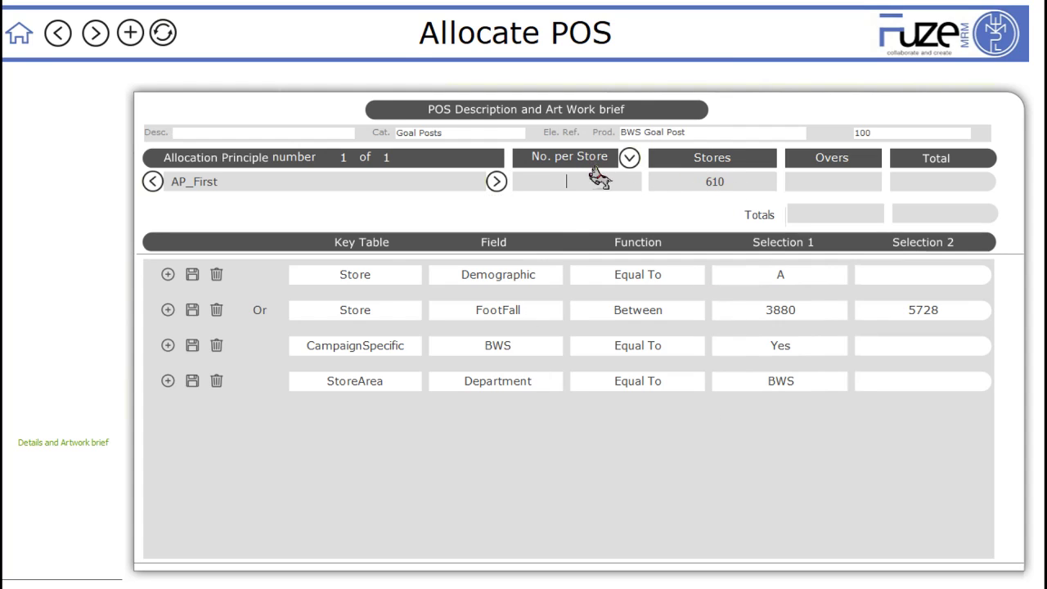
text(3)
key(Return)
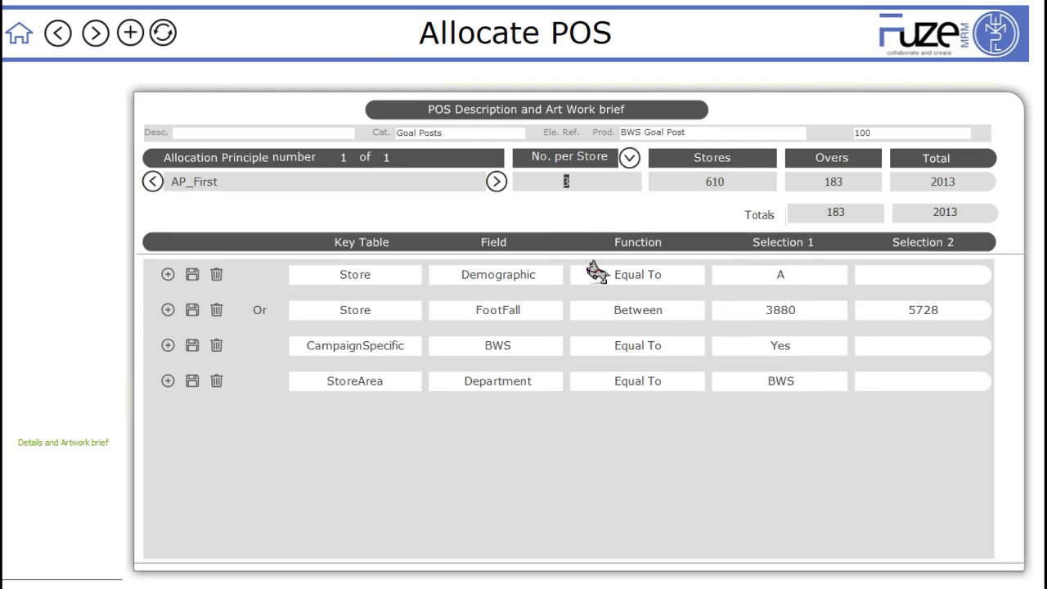
click(59, 33)
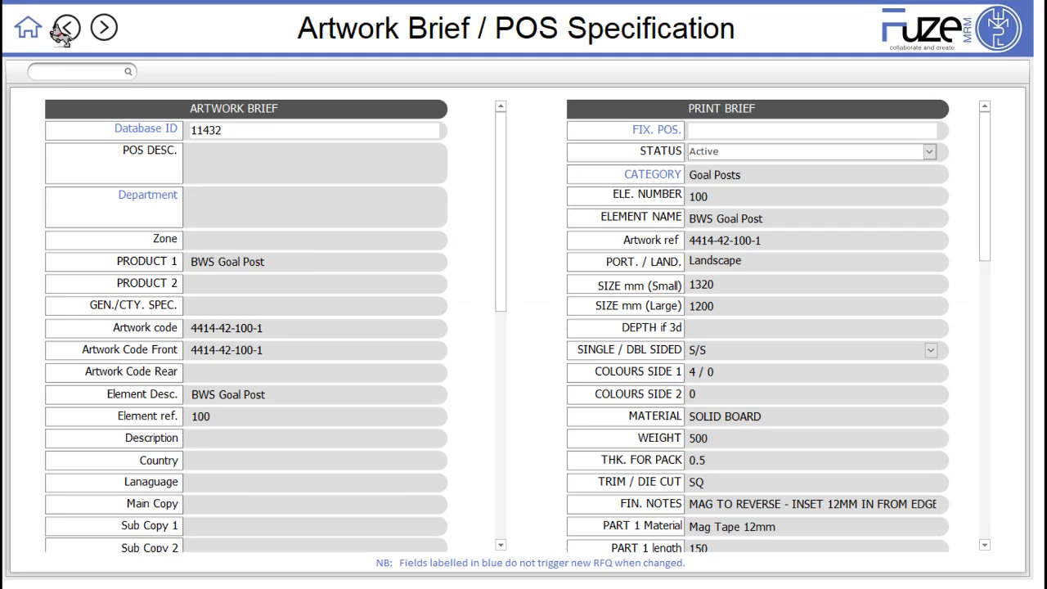
click(57, 31)
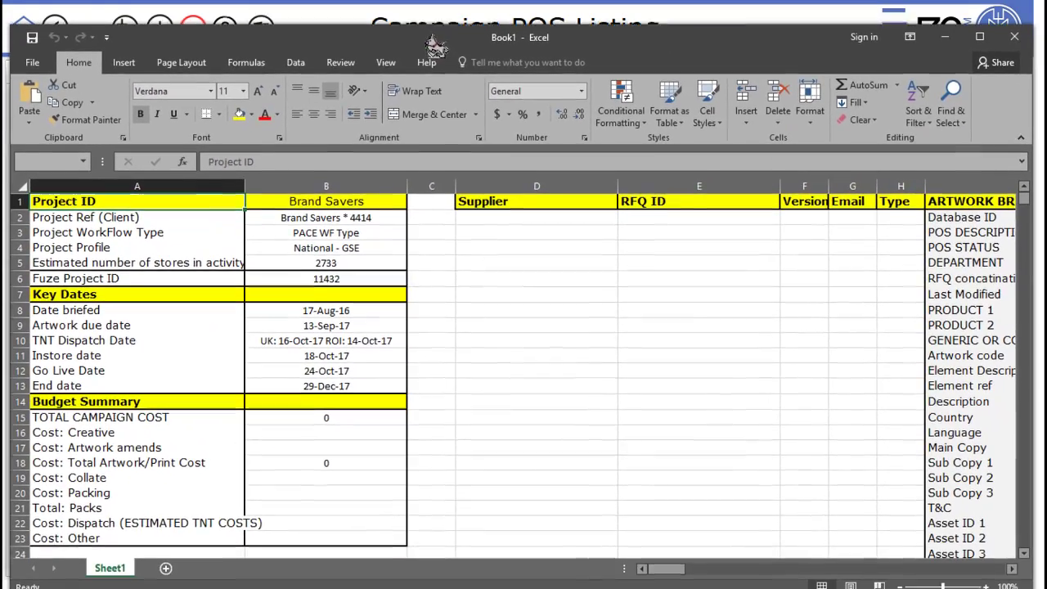
Step: In the Book1 workbook in Excel, examine the BWS Goal Post quantities in column BM and the store details in row 188
drag(661, 567, 980, 579)
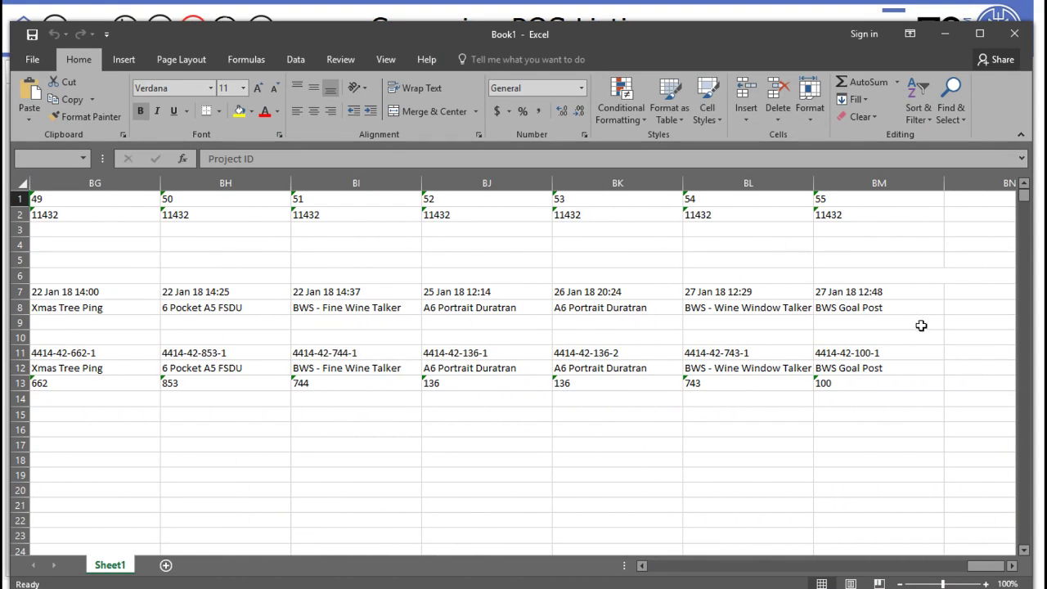
click(866, 184)
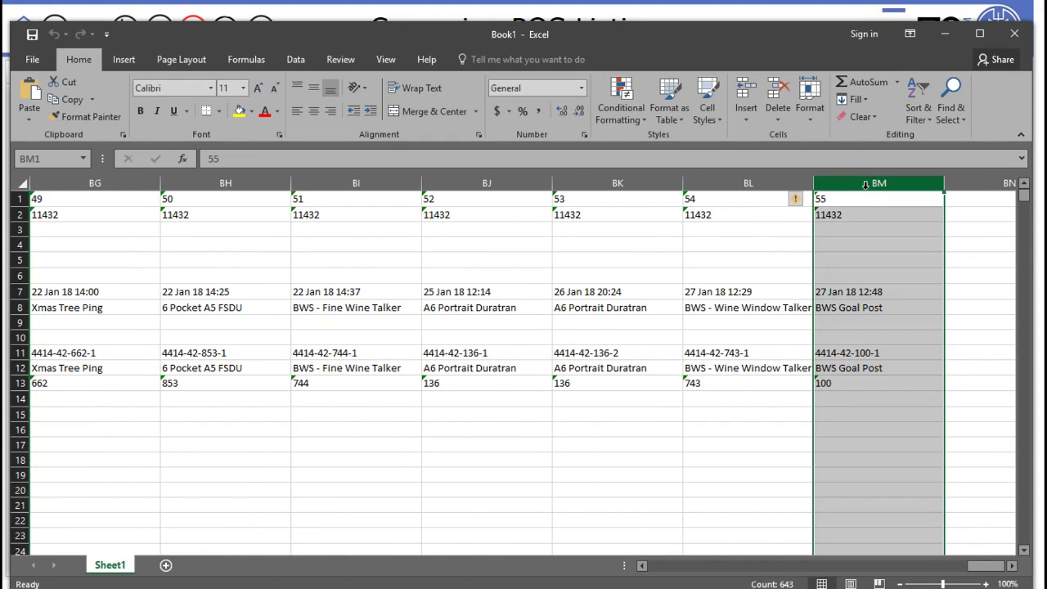
drag(1022, 196, 1028, 216)
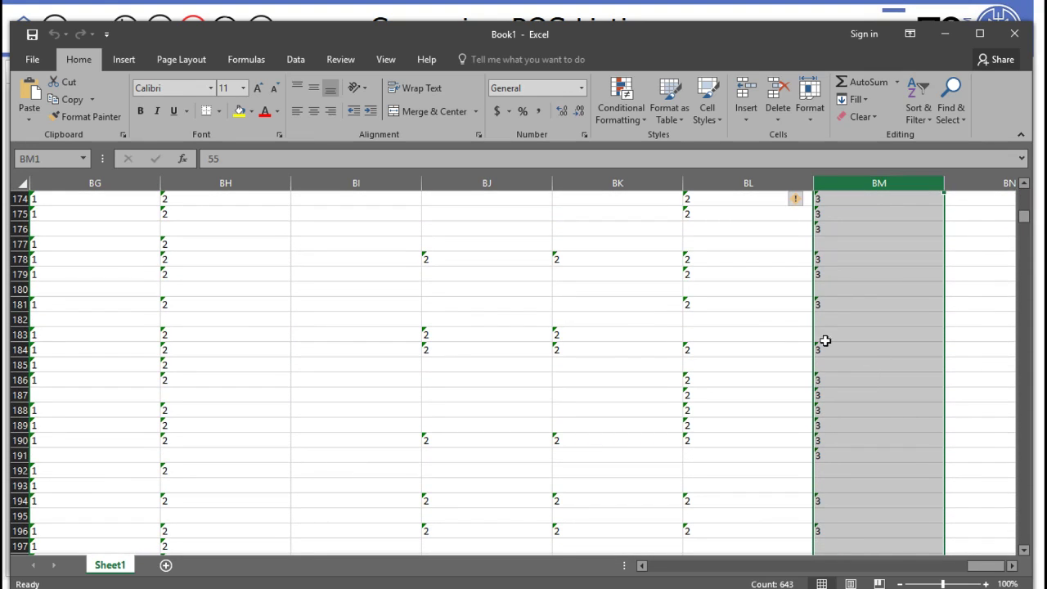
click(19, 410)
drag(990, 566, 530, 540)
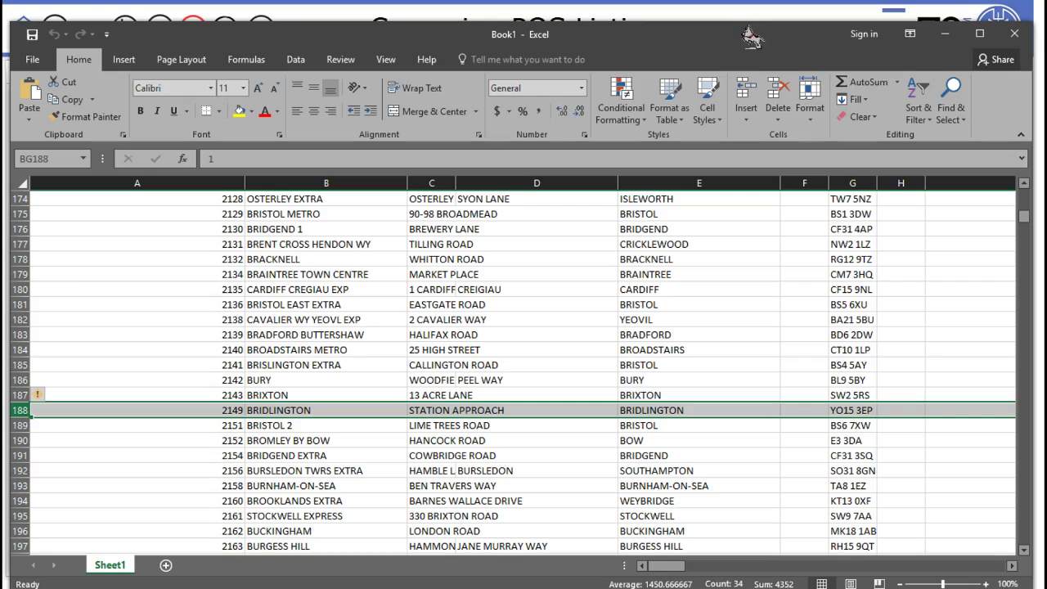
drag(751, 35, 788, 41)
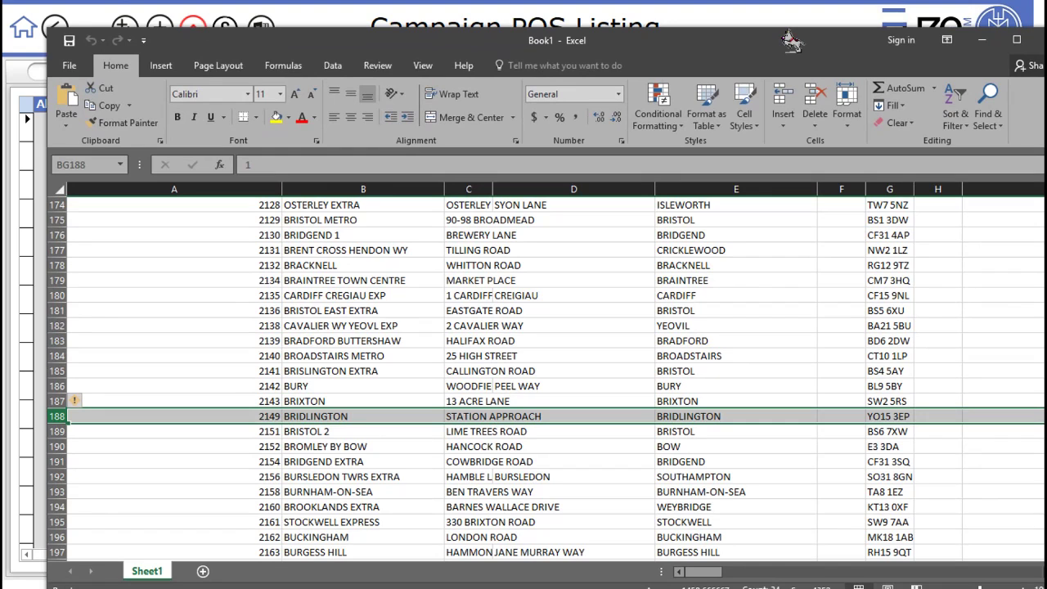
key(alt+Tab)
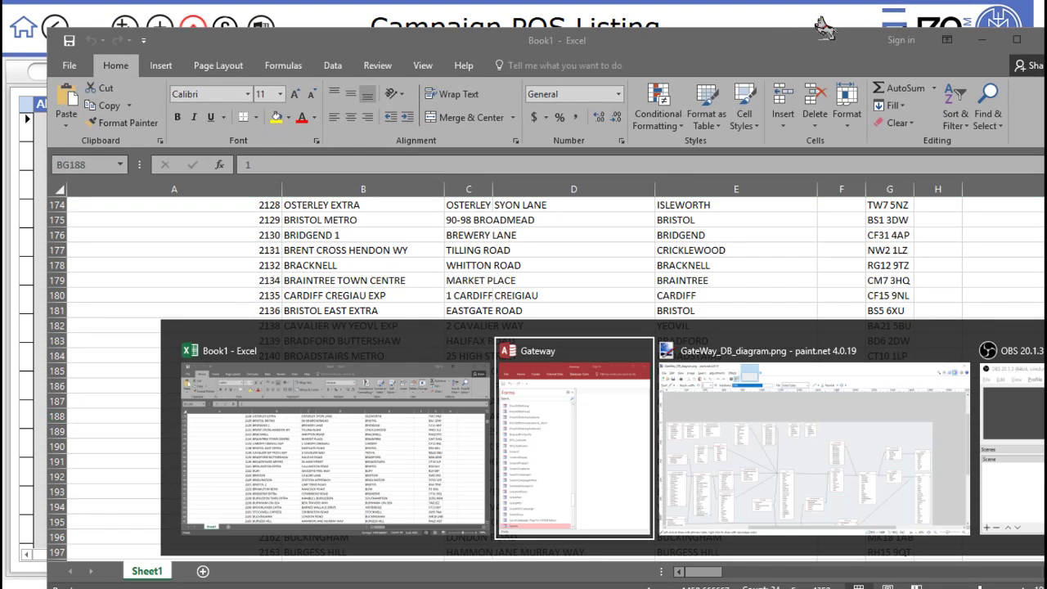
key(alt+Tab)
key(alt+Tab)
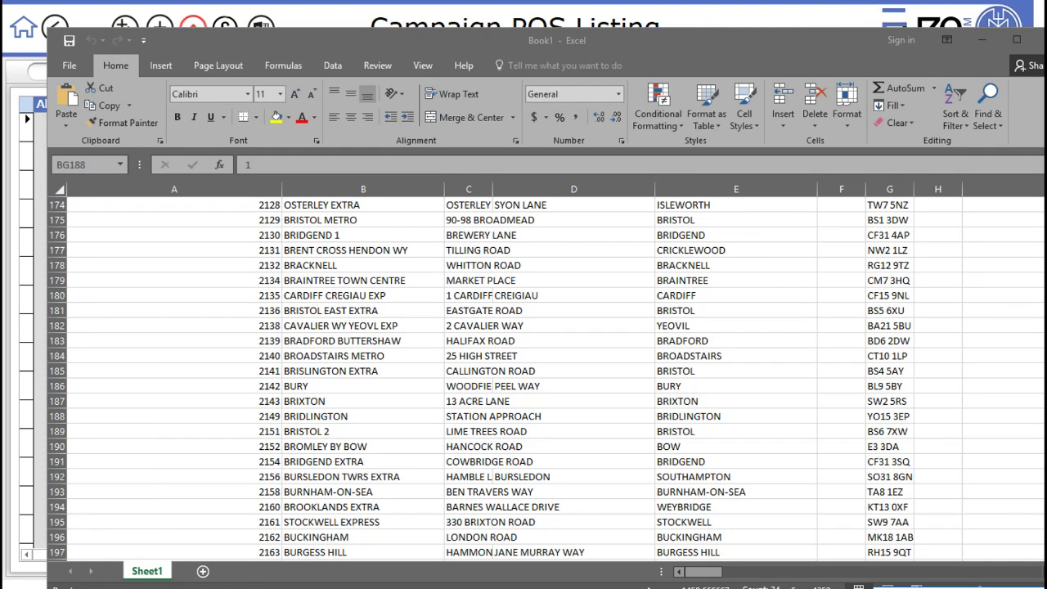